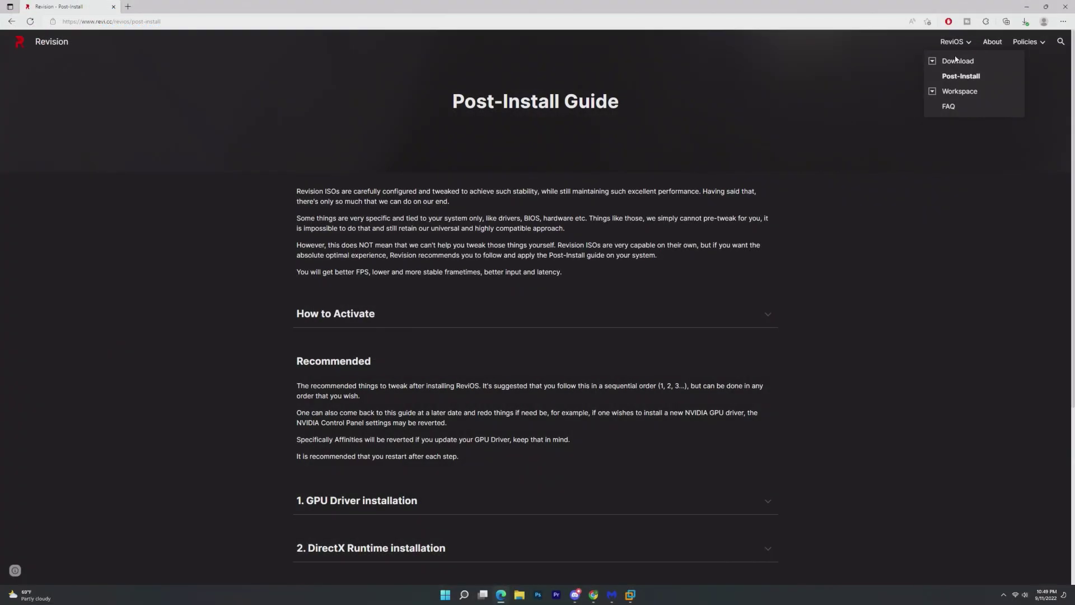
Open the Download ReviOS page and scroll through its contents.
double_click(956, 62)
click(956, 62)
scroll(701, 224, down, 9)
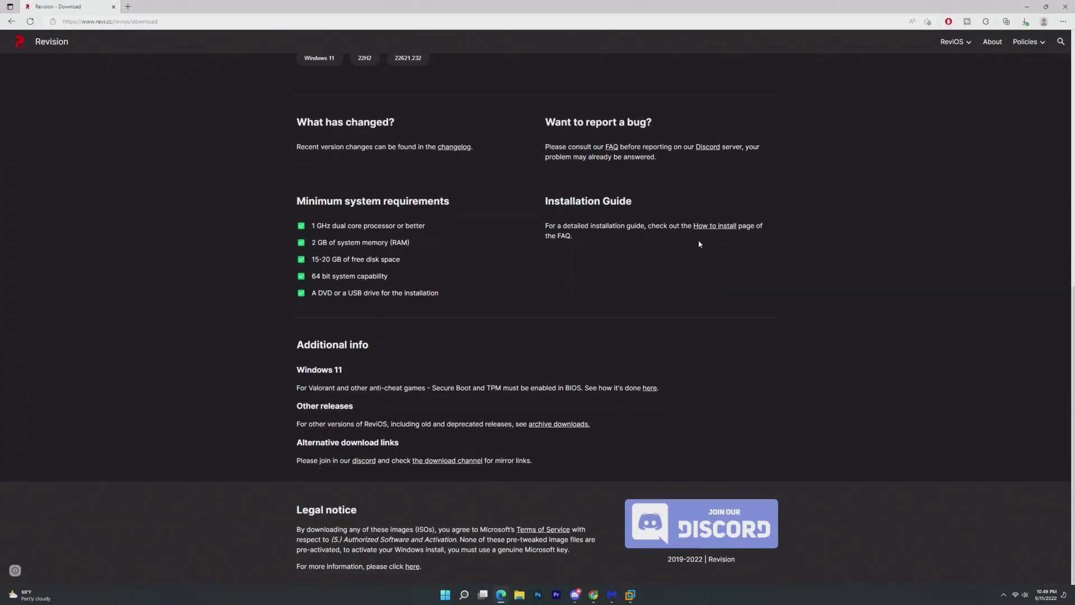
scroll(698, 242, up, 8)
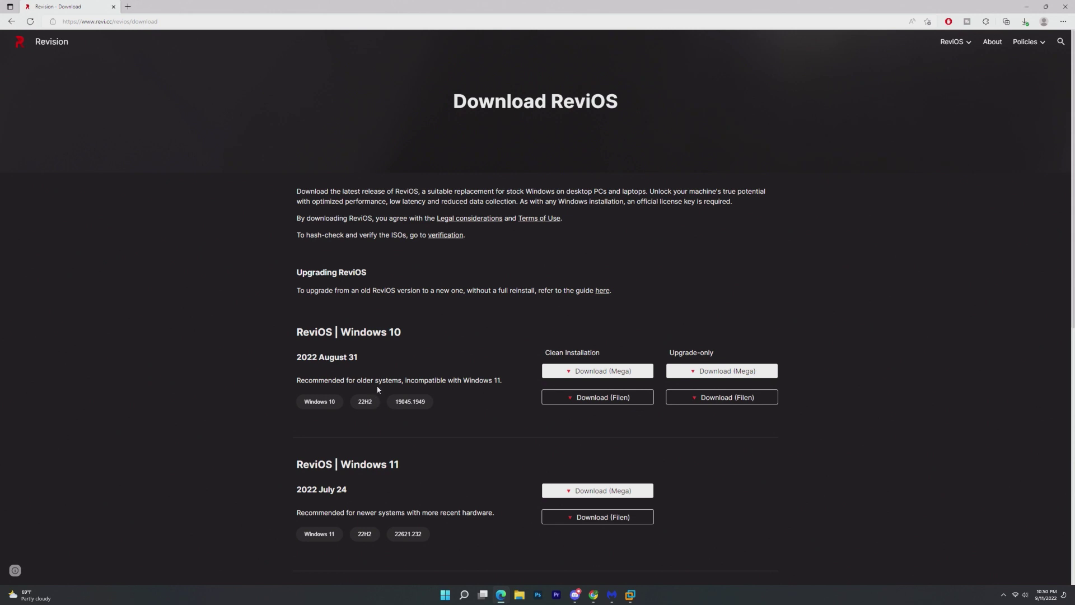
Start the Mega download of the Windows 10 clean install, close the ShrinkMe tabs, and return home.
click(606, 373)
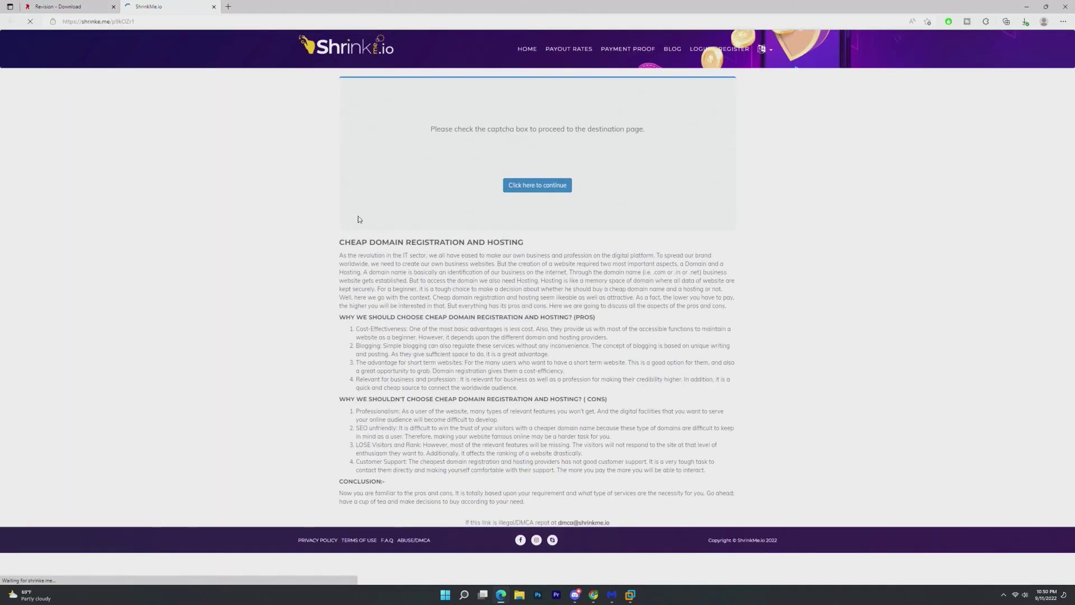
scroll(871, 244, down, 3)
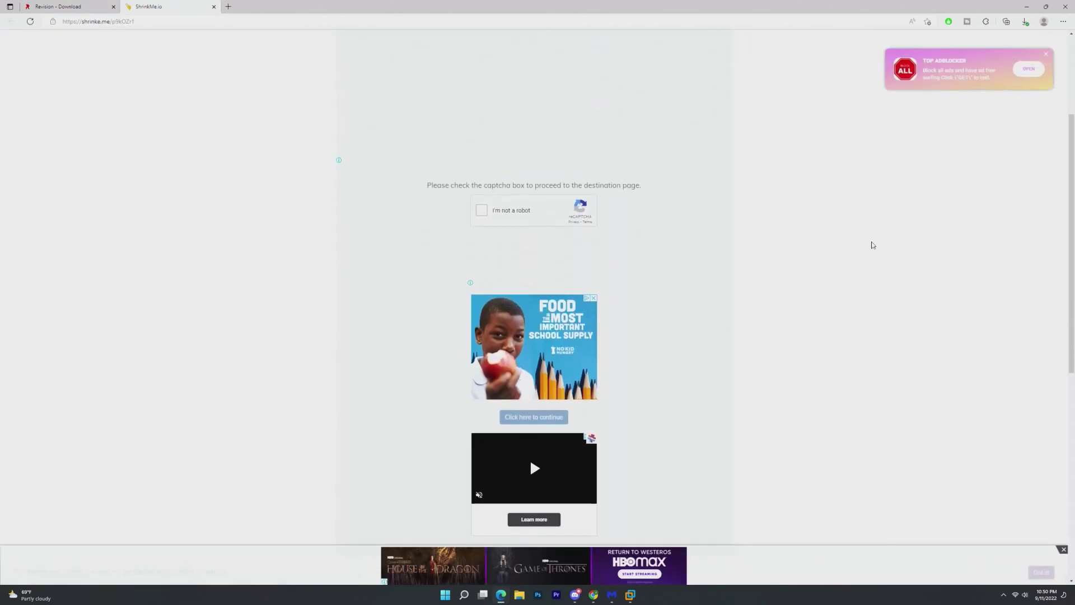
click(398, 115)
click(314, 6)
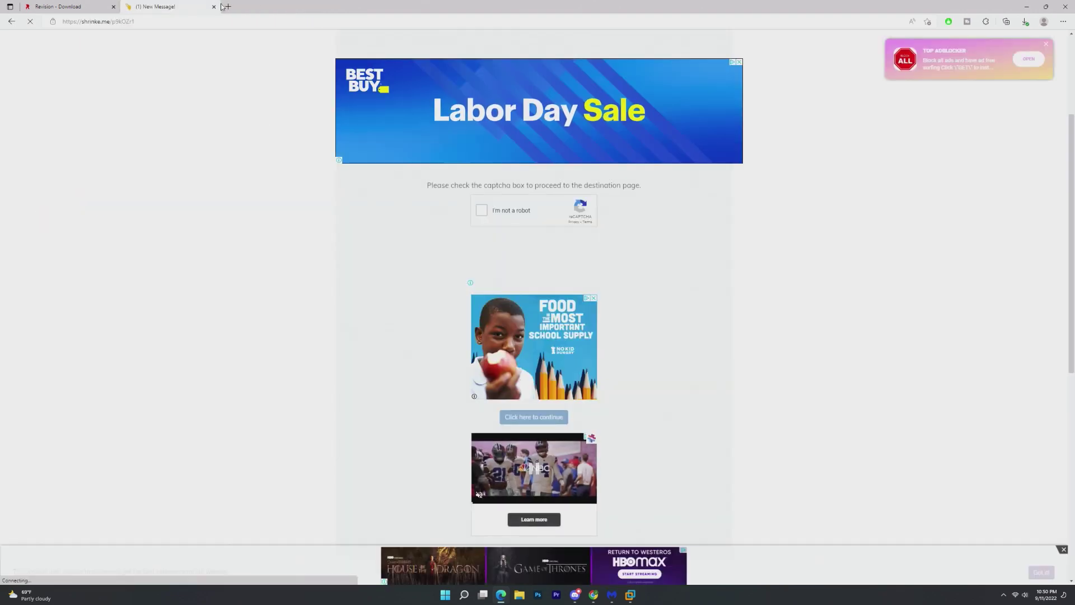
click(214, 6)
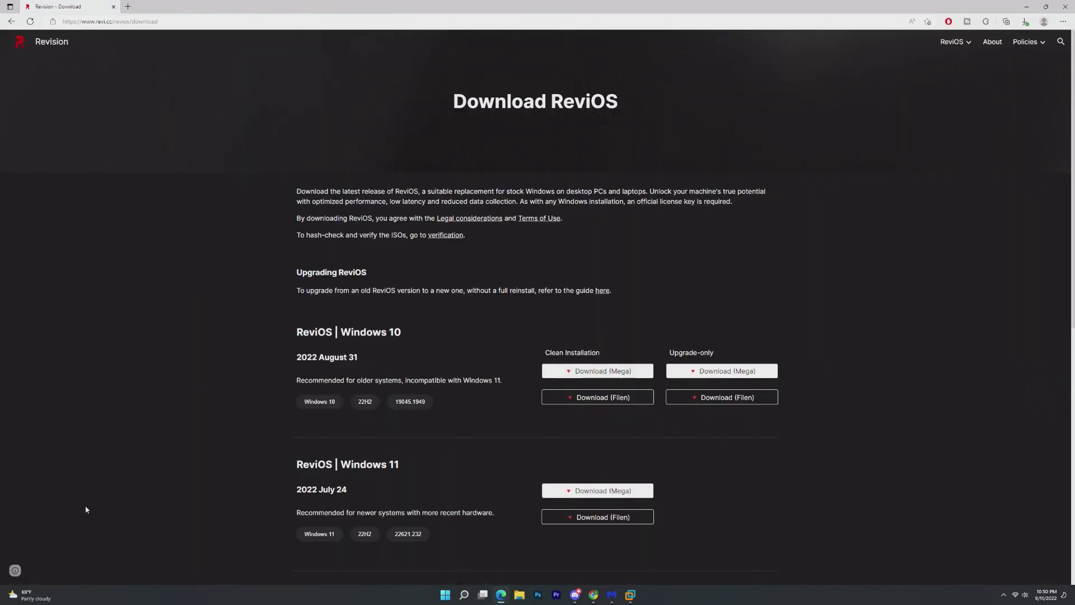
mouse_move(15, 570)
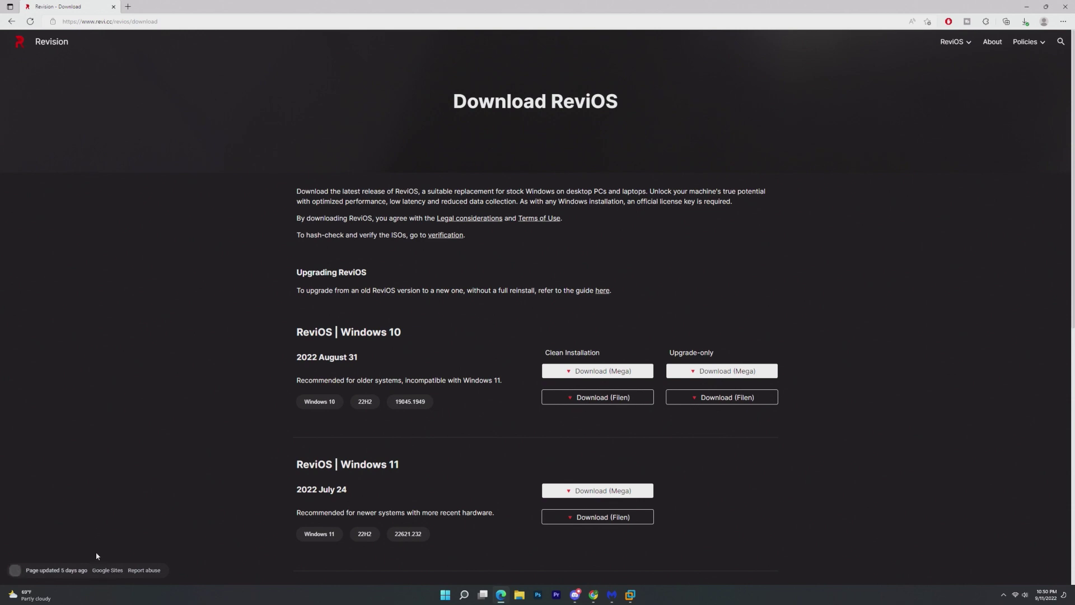
click(48, 44)
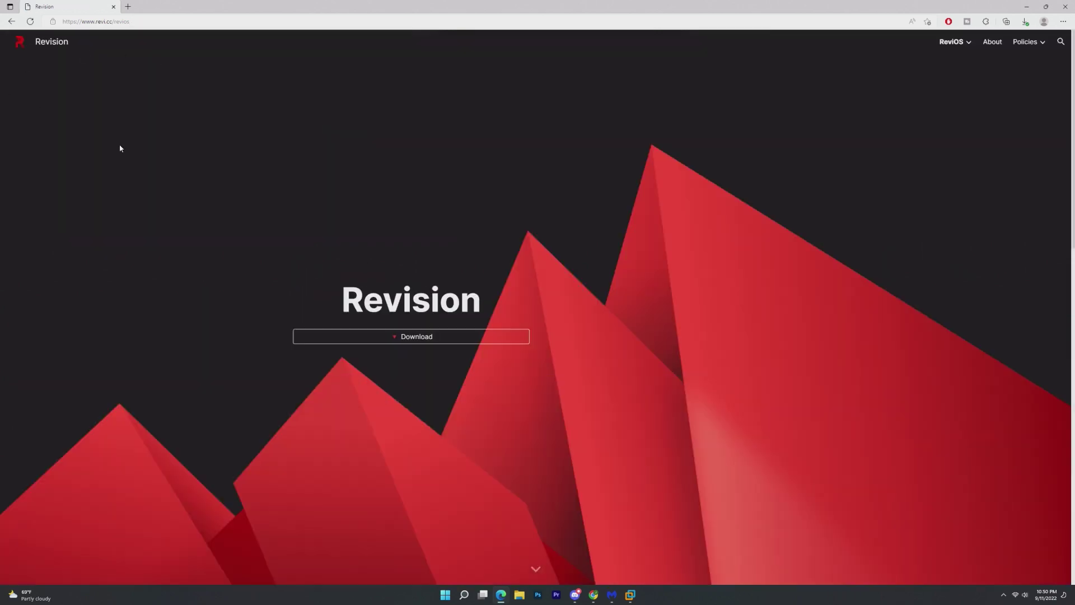
scroll(392, 414, down, 10)
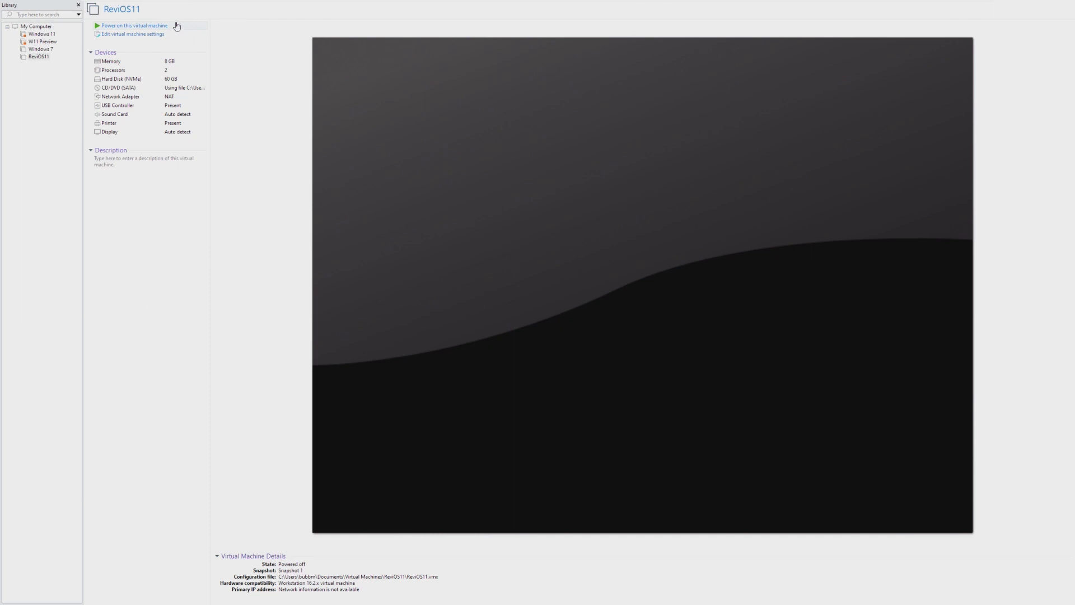
Power on the ReviOS11 VM and install Windows onto Drive 0's 60 GB unallocated space.
click(112, 26)
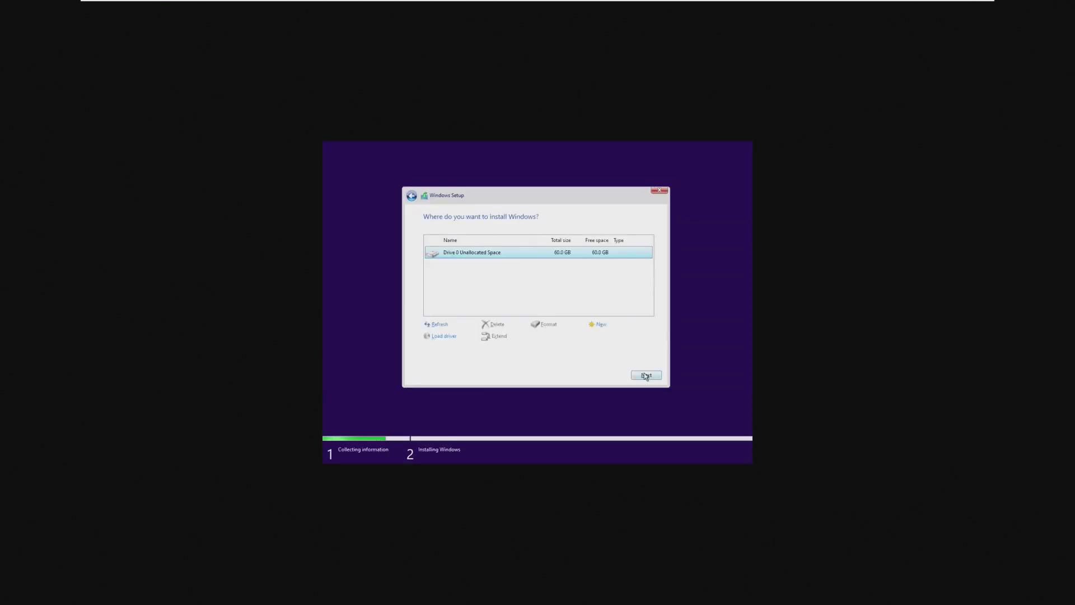
click(646, 375)
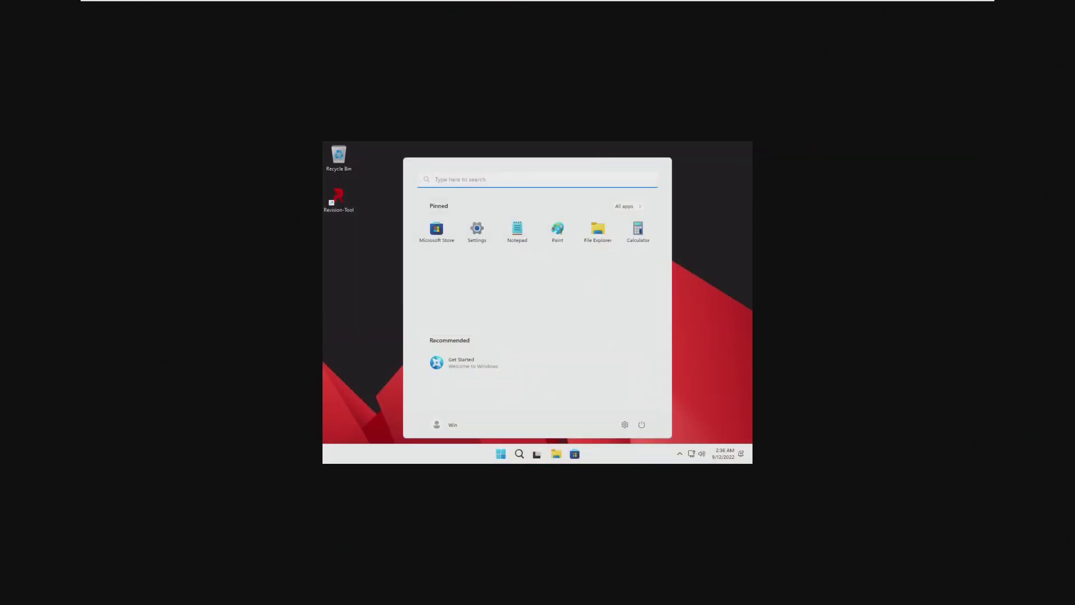
Choose VM > Install VMware Tools and confirm Install to mount the tools disc in the guest.
mouse_move(280, 3)
click(157, 5)
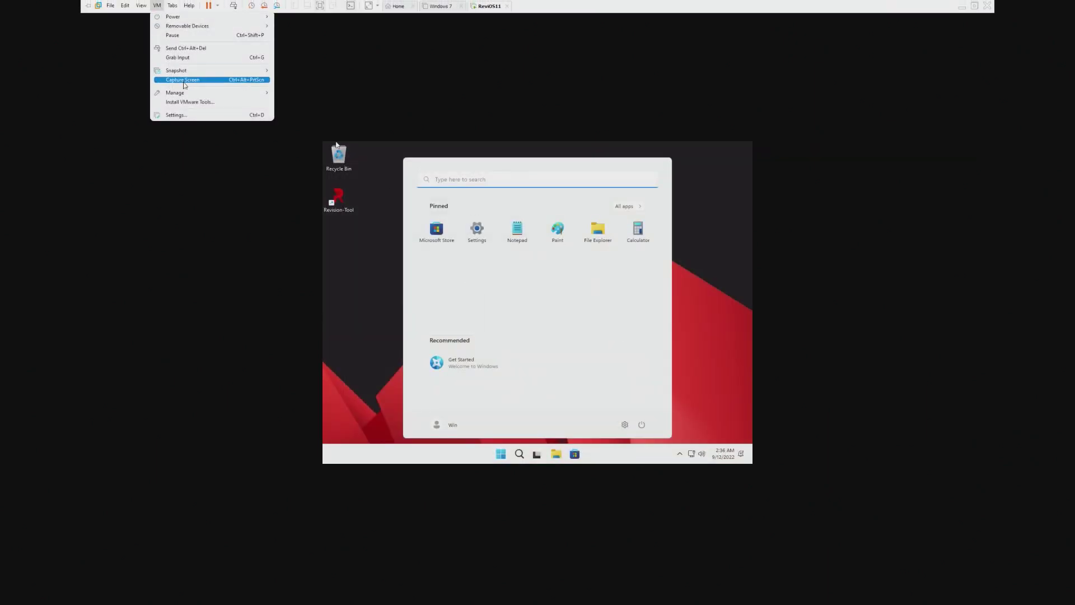
click(203, 103)
click(546, 329)
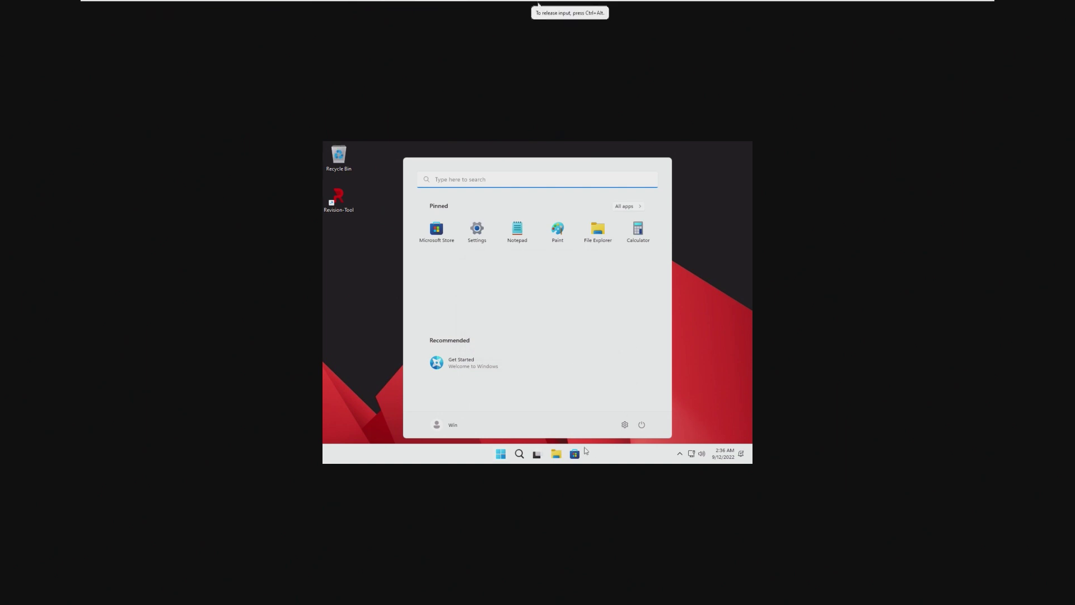
click(557, 453)
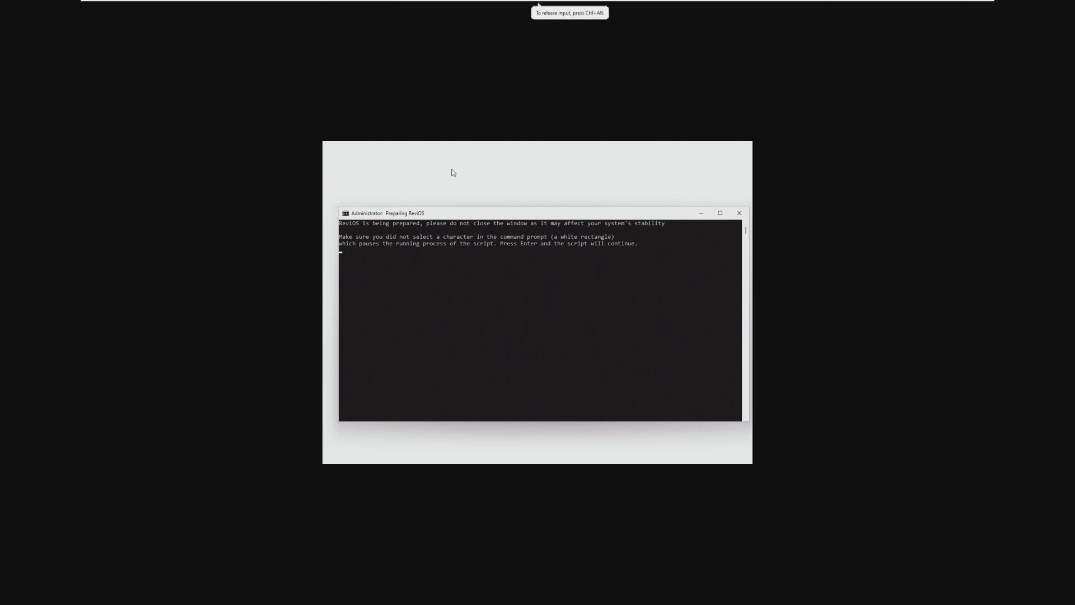
Move the Preparing ReviOS command window higher and wait for the script to reach the desktop.
drag(440, 217, 434, 190)
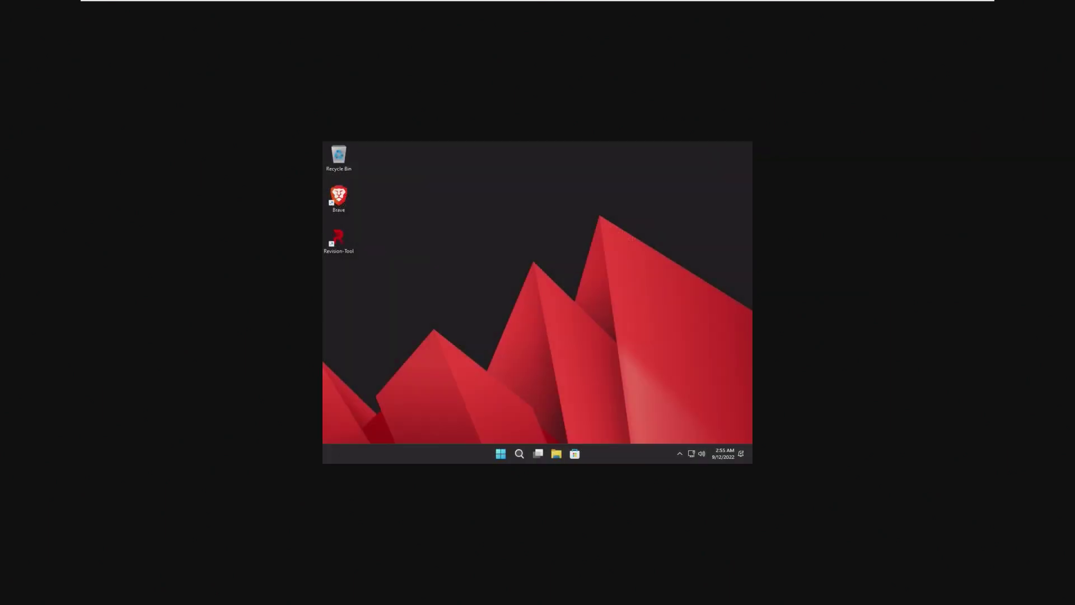
Run setup.exe from the VMware Tools disc and install with the Typical setup type.
click(157, 6)
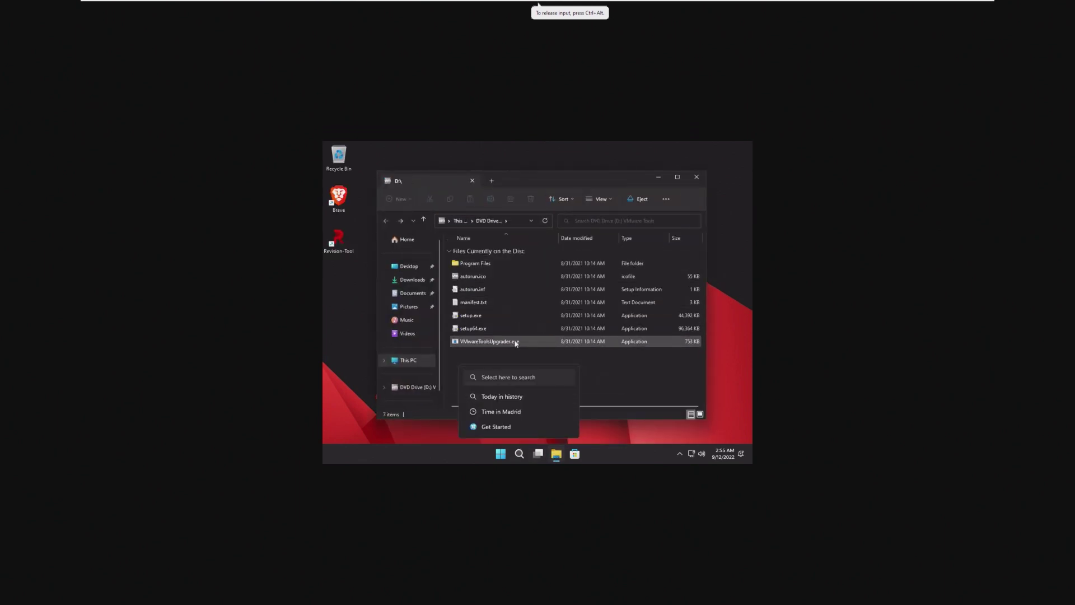
click(513, 320)
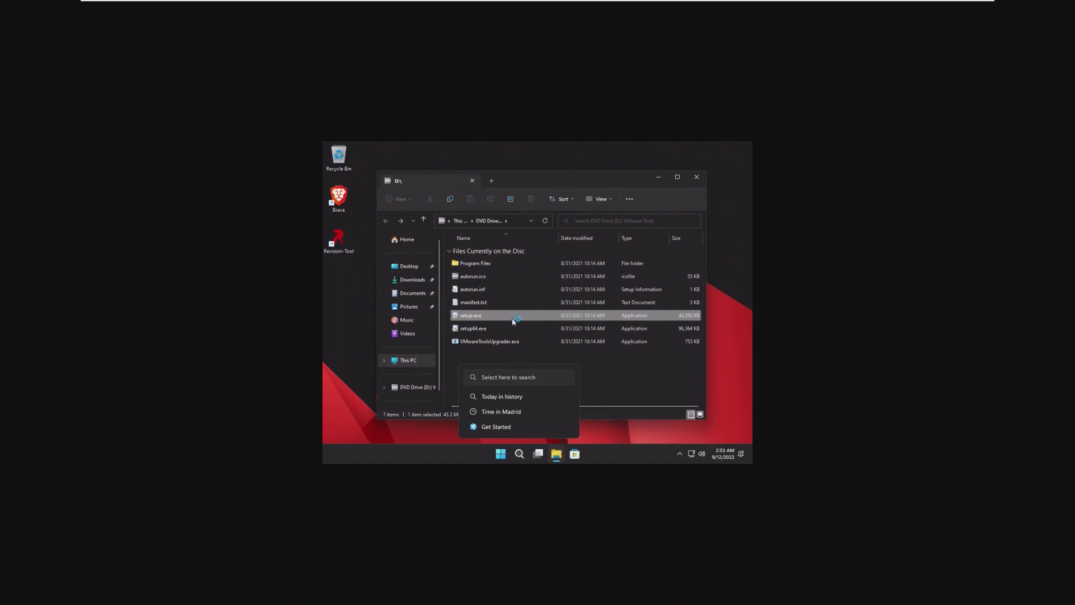
click(509, 365)
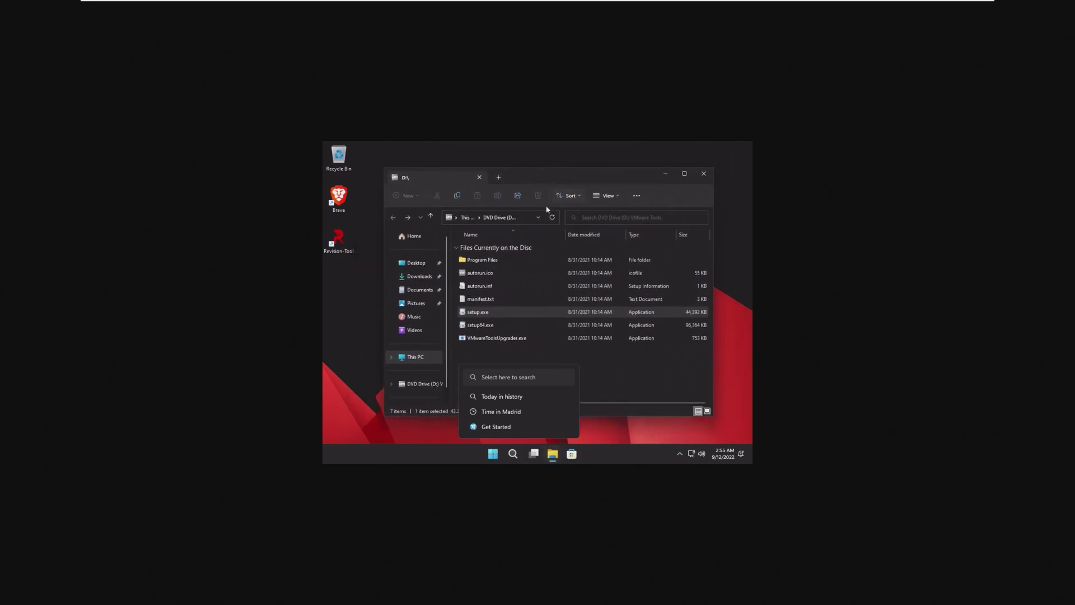
click(588, 365)
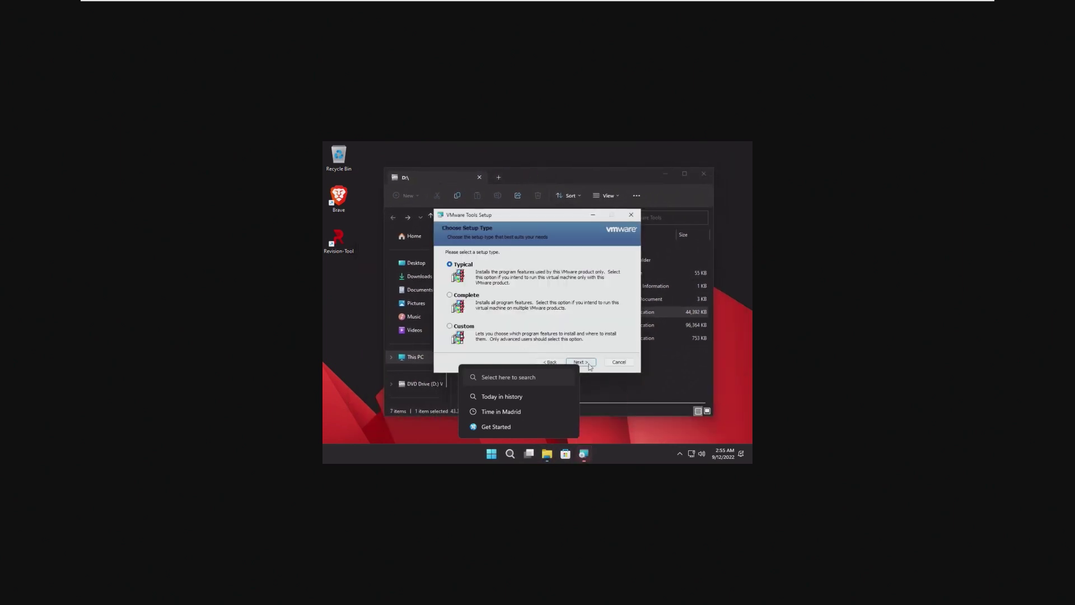
click(588, 365)
click(588, 365)
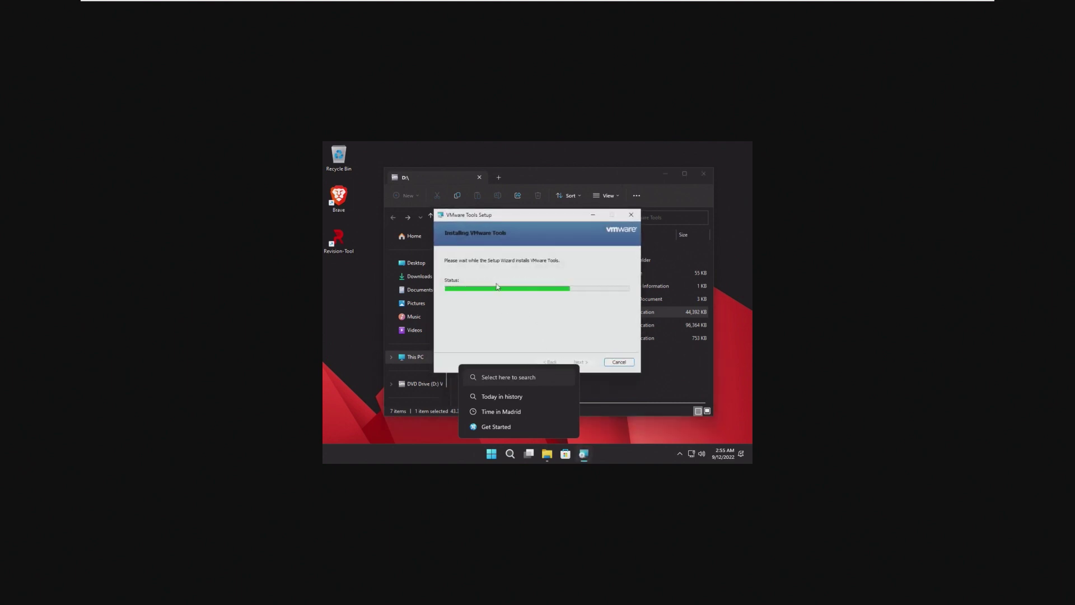
Dismiss the VMware Tools restart prompt, leaving the desktop filling the screen.
click(491, 453)
click(491, 454)
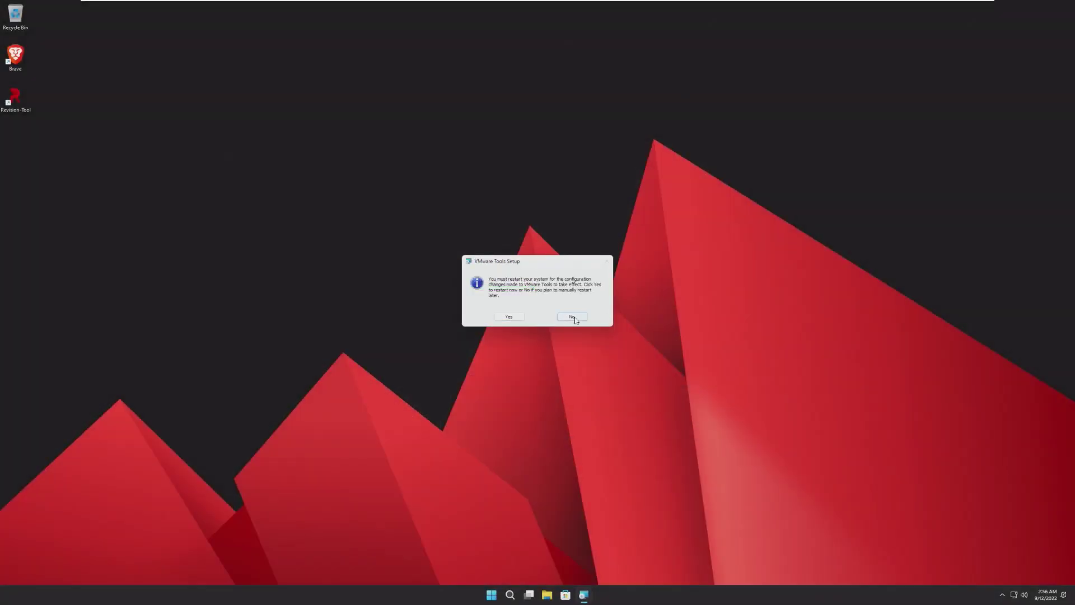
click(574, 315)
drag(116, 85, 523, 509)
right_click(555, 384)
click(485, 403)
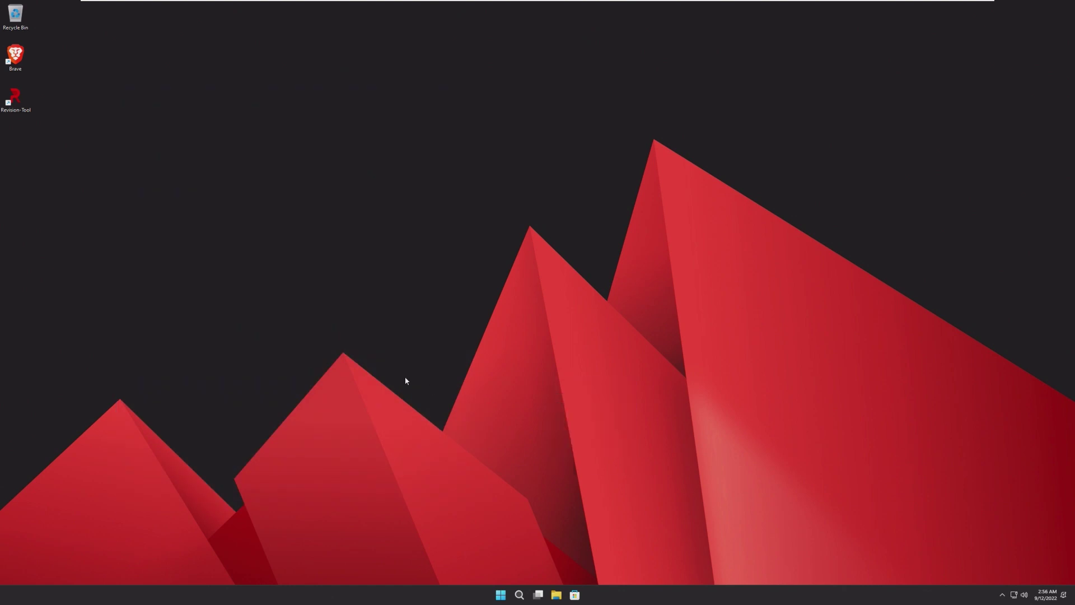
right_click(19, 23)
right_click(249, 104)
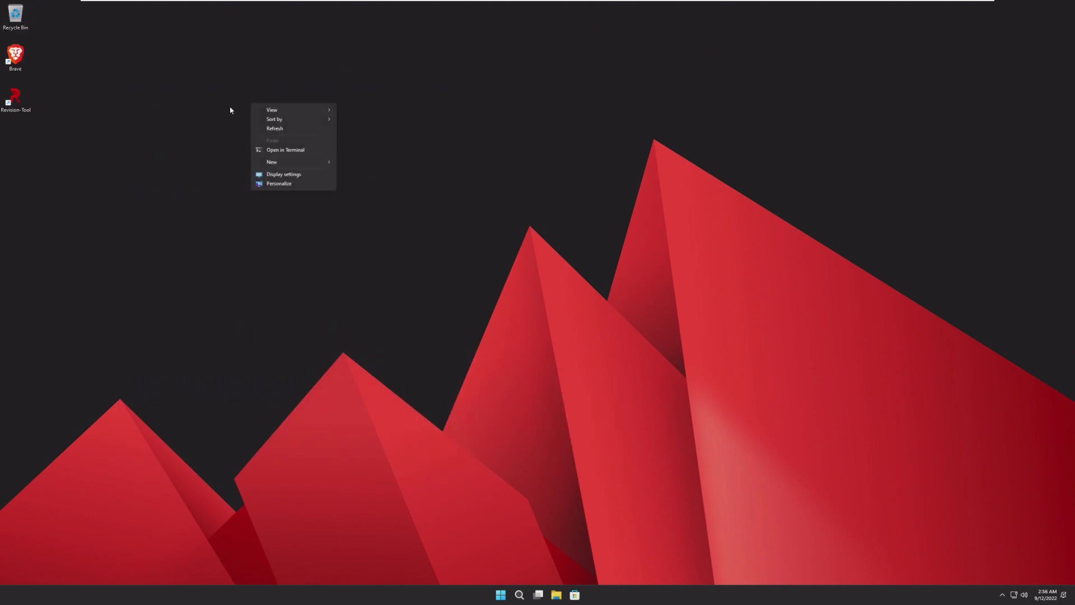
right_click(155, 144)
right_click(455, 309)
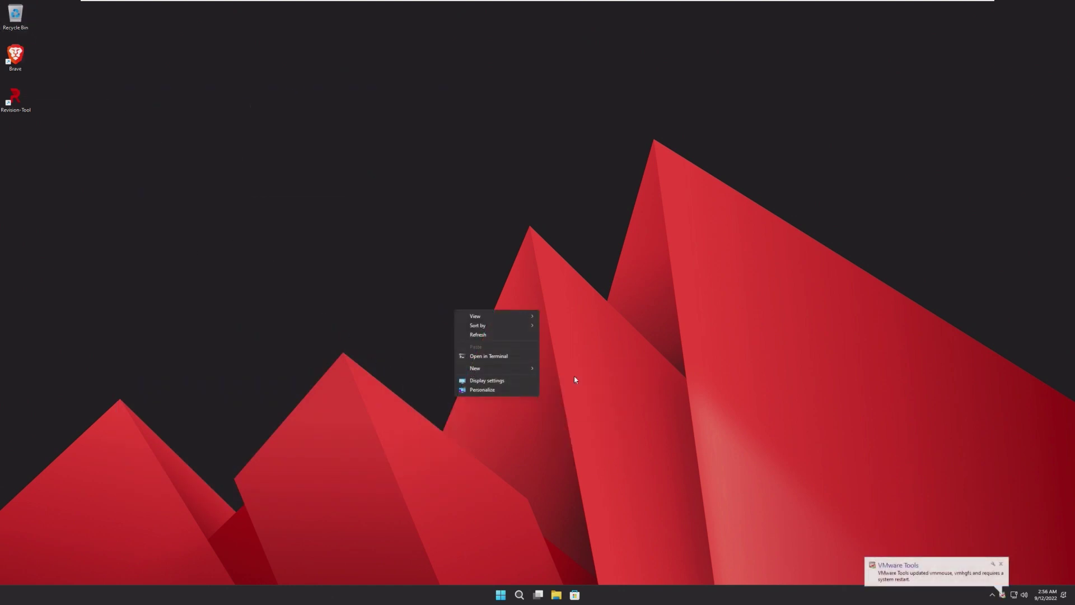
right_click(635, 334)
click(557, 240)
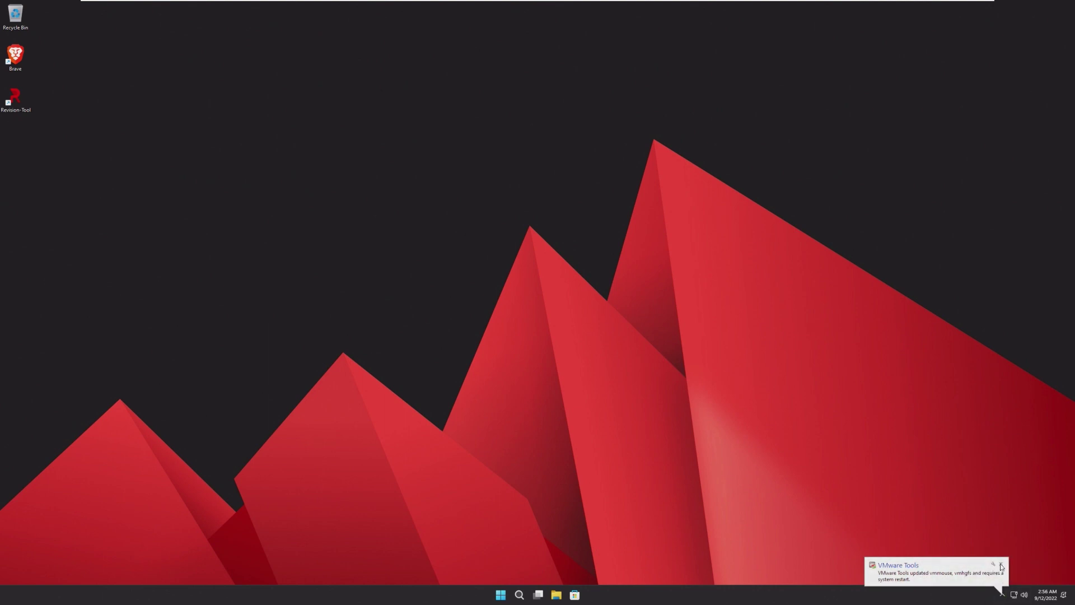
click(1004, 567)
click(1044, 594)
click(887, 492)
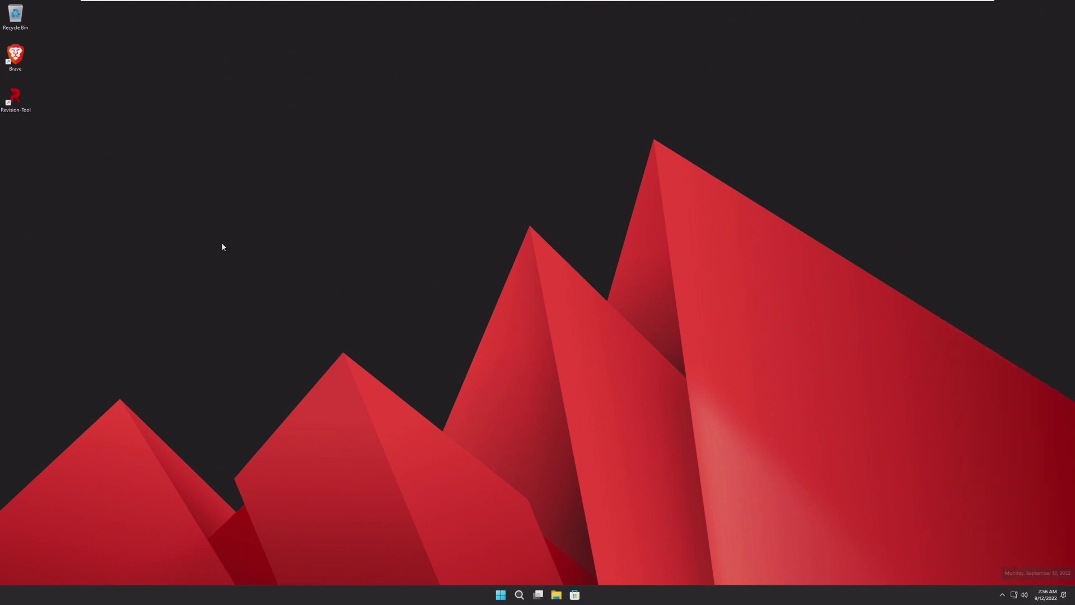
double_click(9, 25)
click(766, 168)
double_click(17, 55)
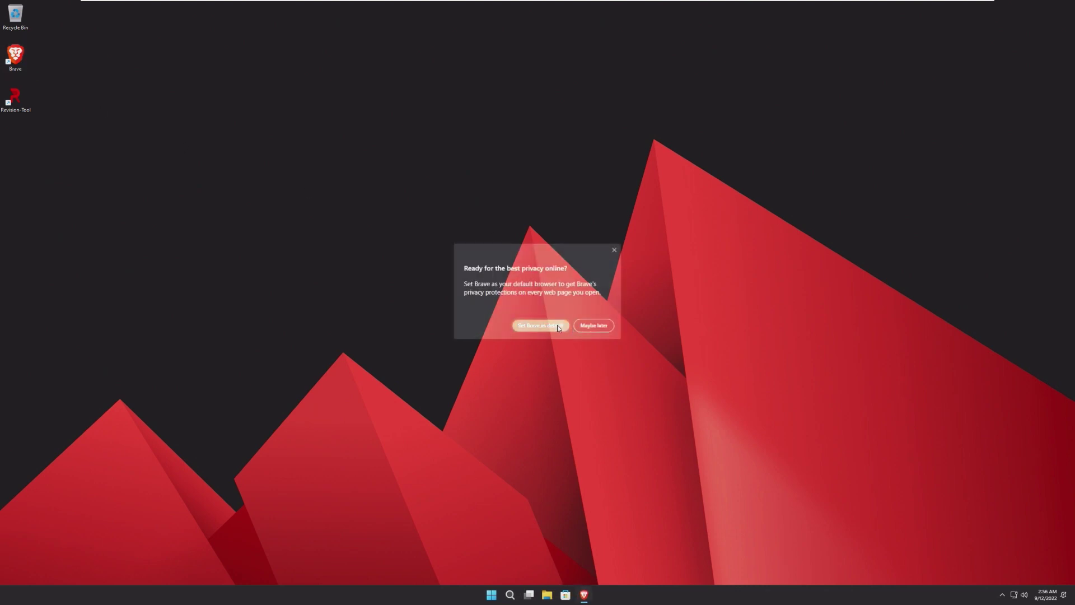
click(583, 328)
drag(255, 12, 398, 71)
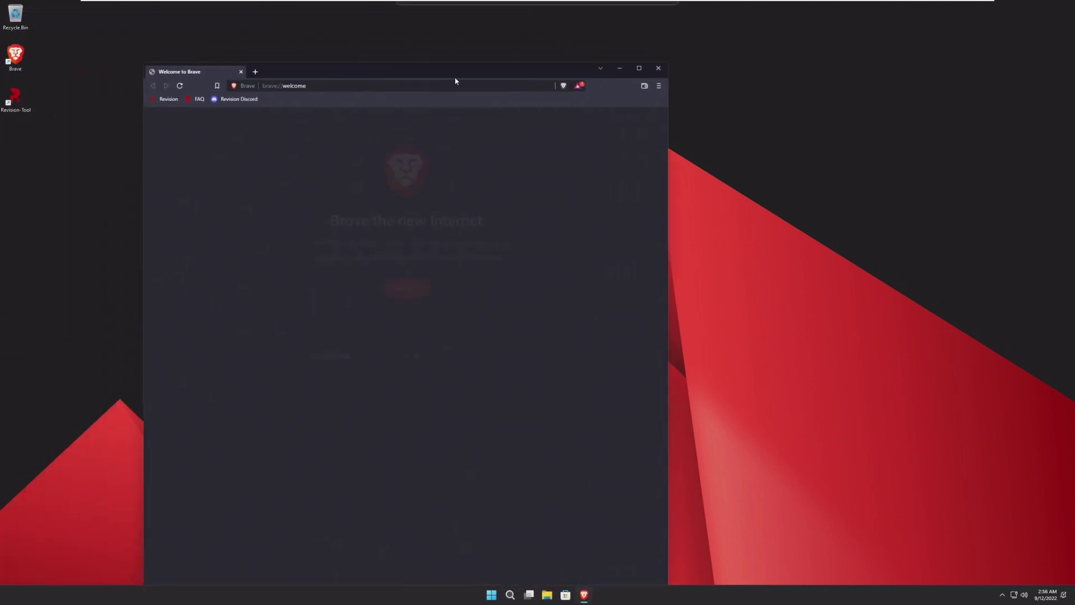
key(alt+F4)
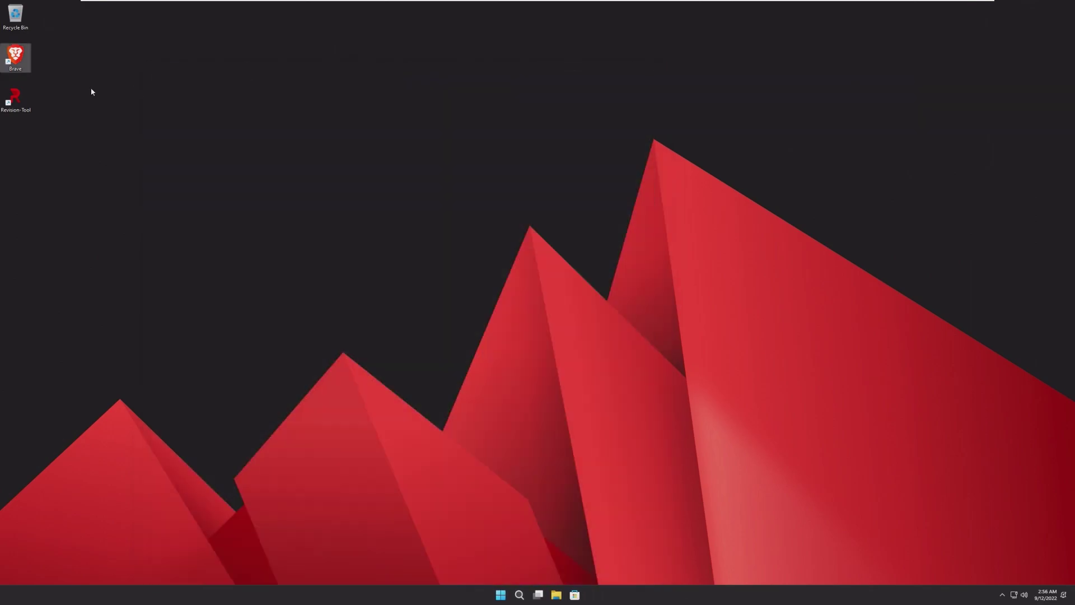
double_click(13, 102)
click(509, 362)
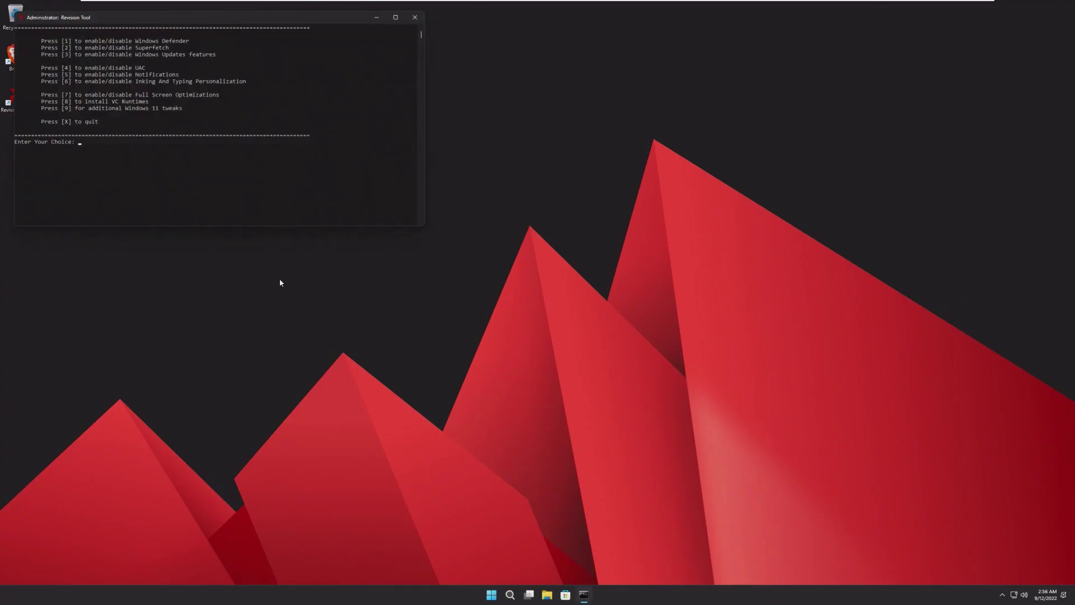
drag(153, 20, 246, 60)
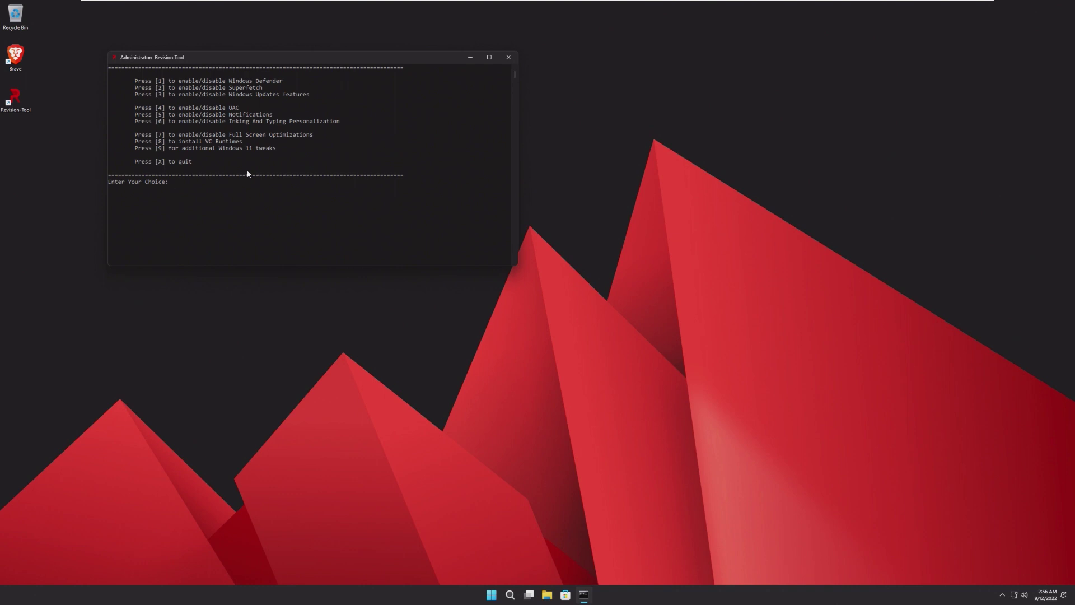
click(512, 56)
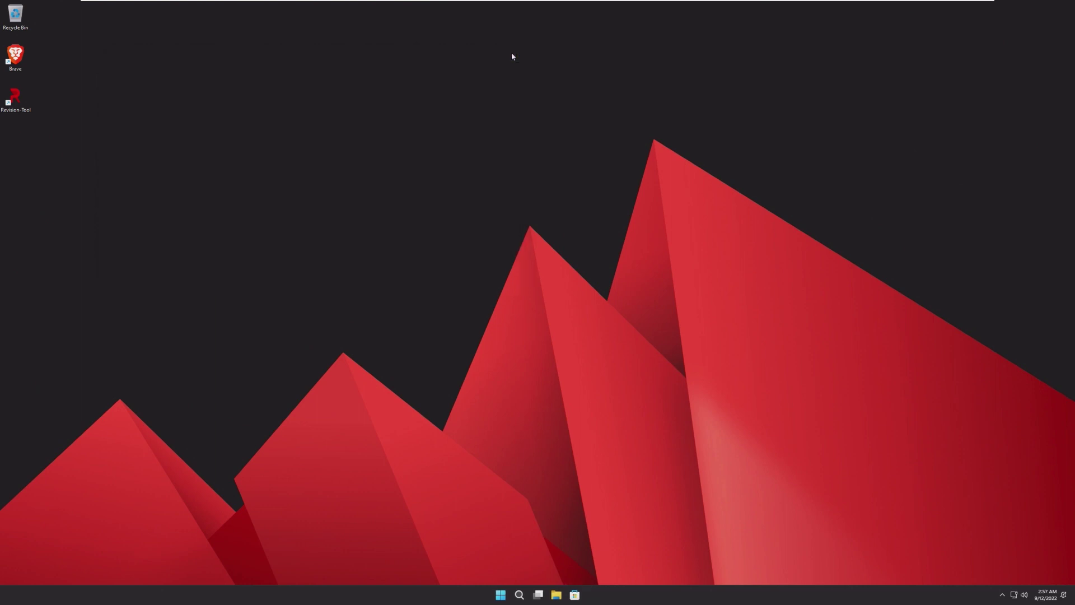
Check the taskbar menu, clock flyout, Quick Settings and hidden tray icons, then open Start.
right_click(456, 599)
click(95, 602)
click(1043, 595)
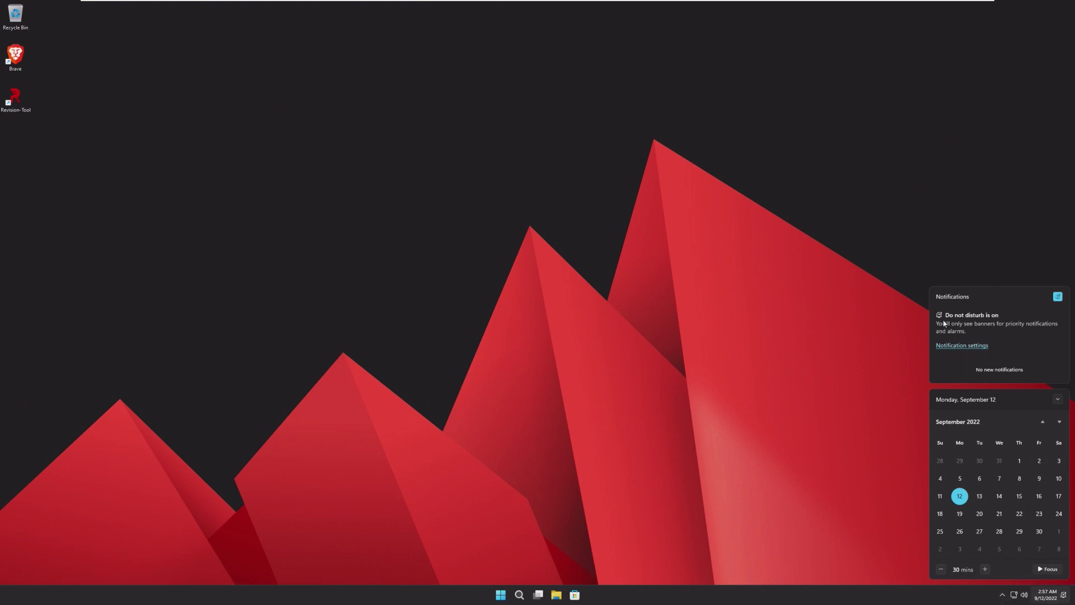
click(1021, 597)
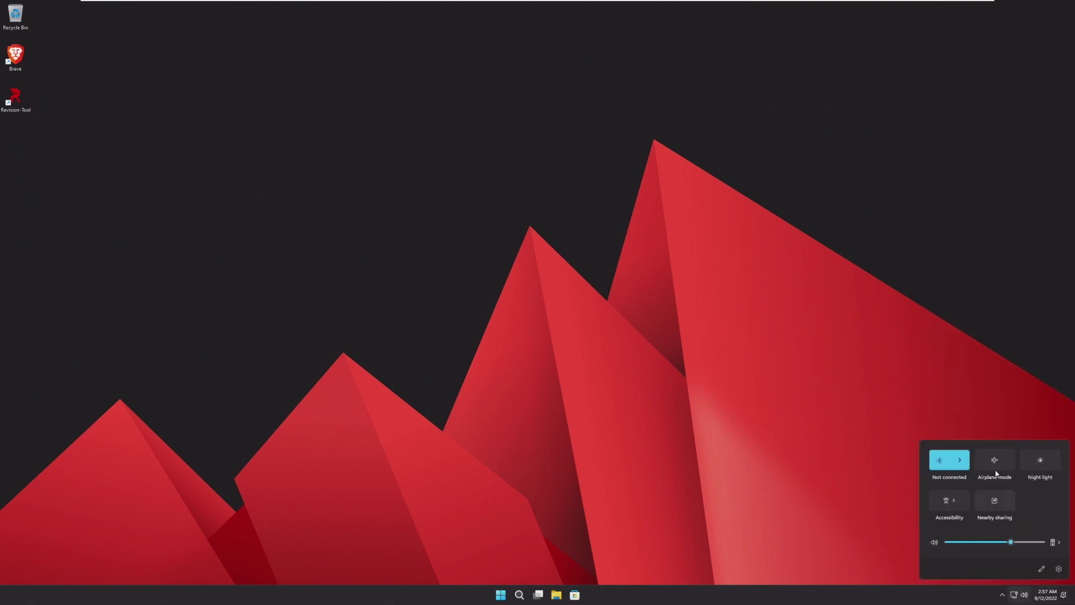
click(1002, 594)
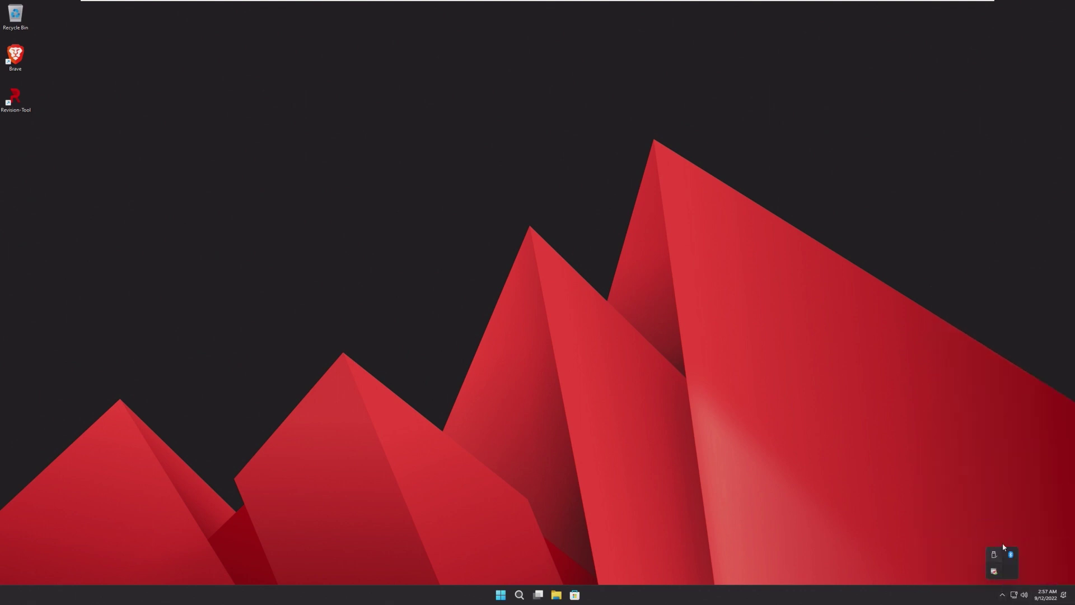
click(995, 501)
click(501, 595)
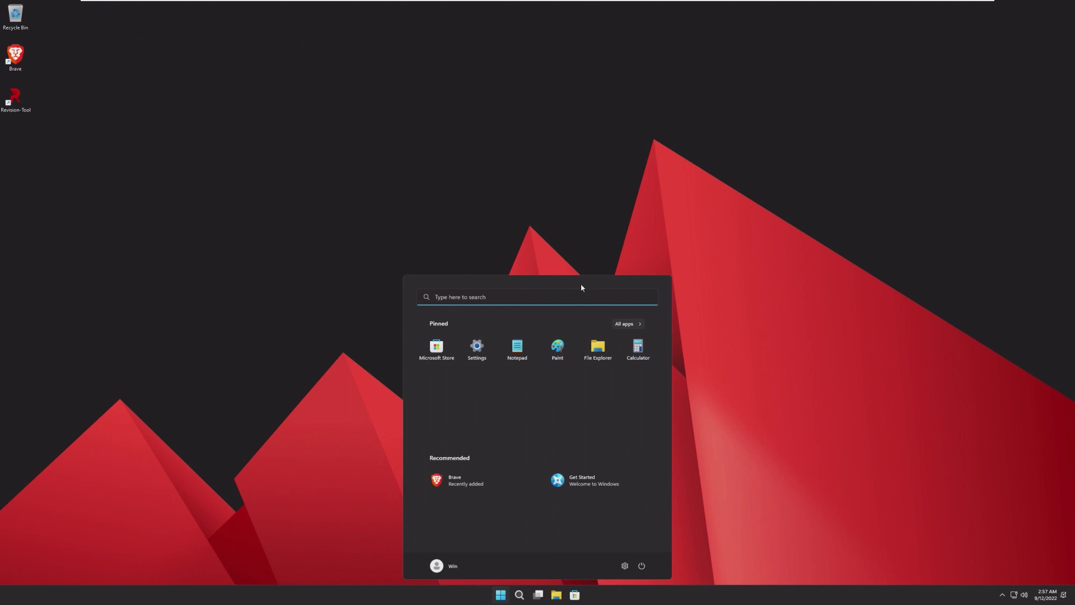
Show All apps, expand and collapse Accessibility, and scroll down to Your Phone.
click(626, 323)
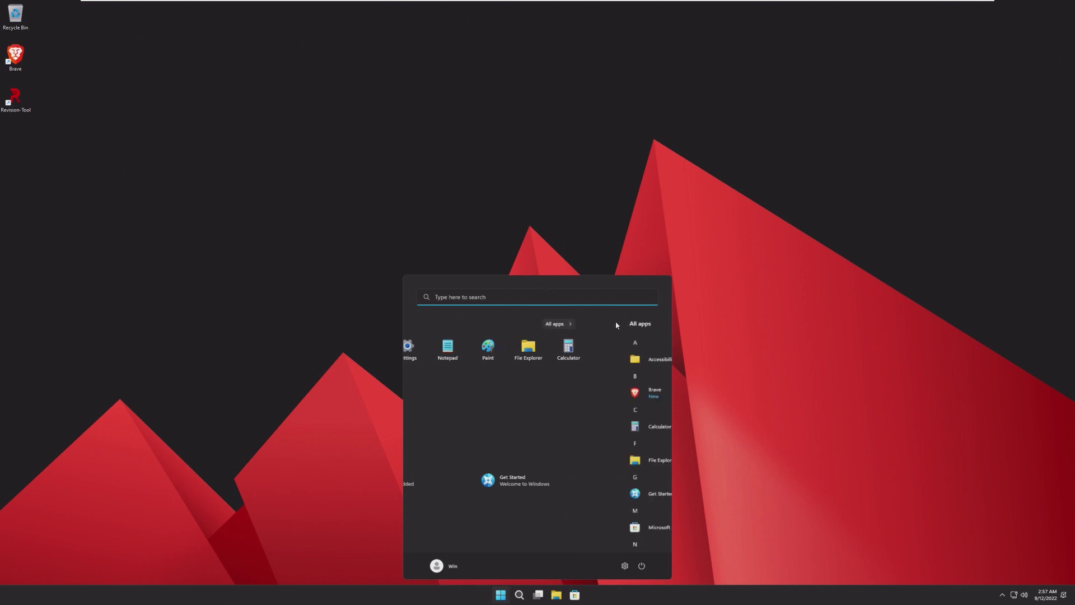
click(564, 360)
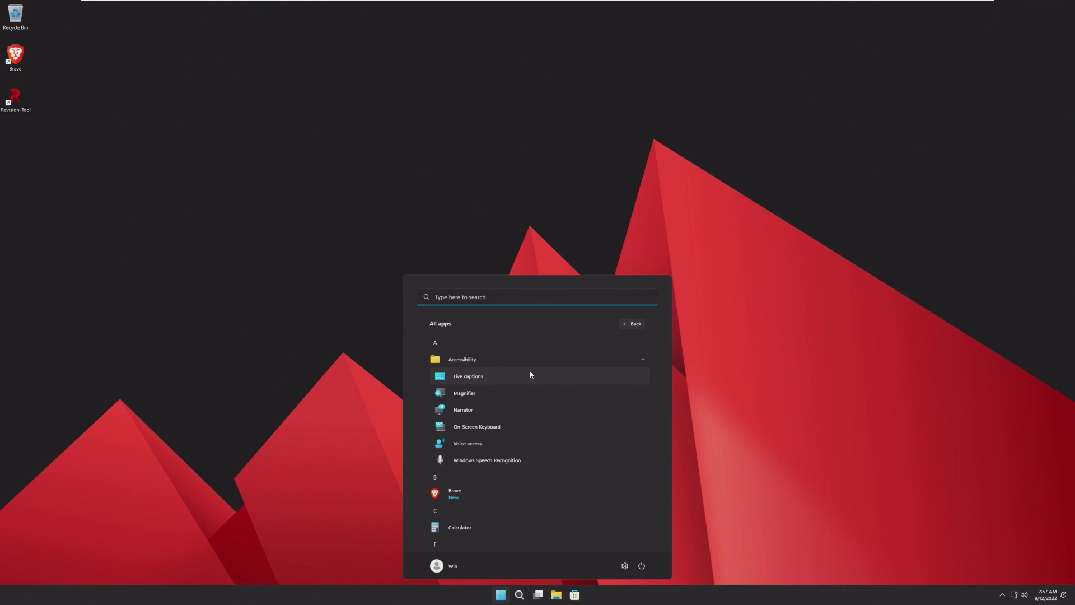
scroll(531, 374, down, 10)
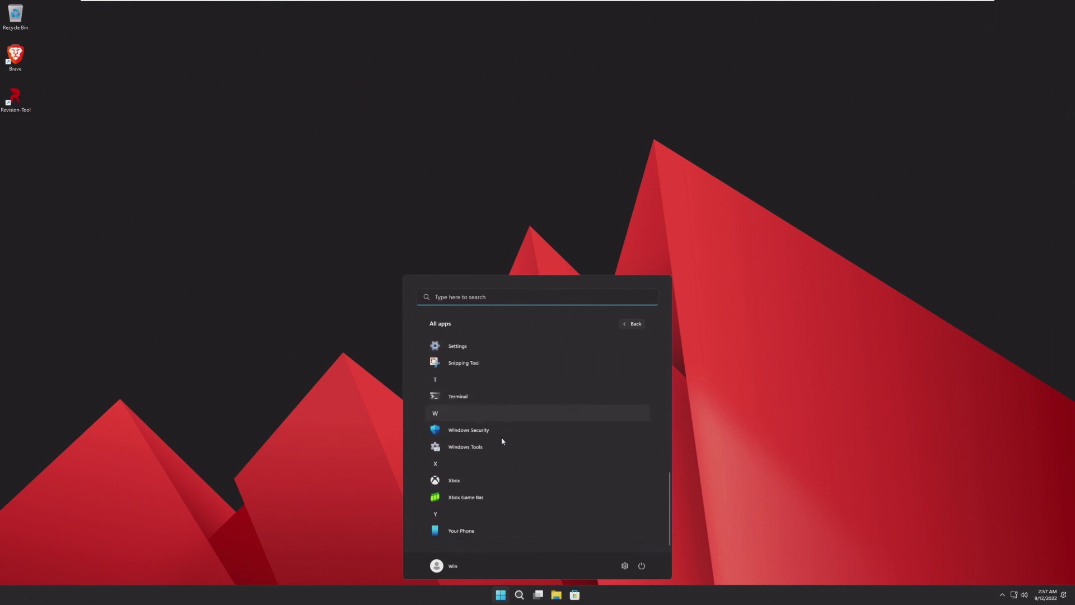
scroll(493, 437, up, 10)
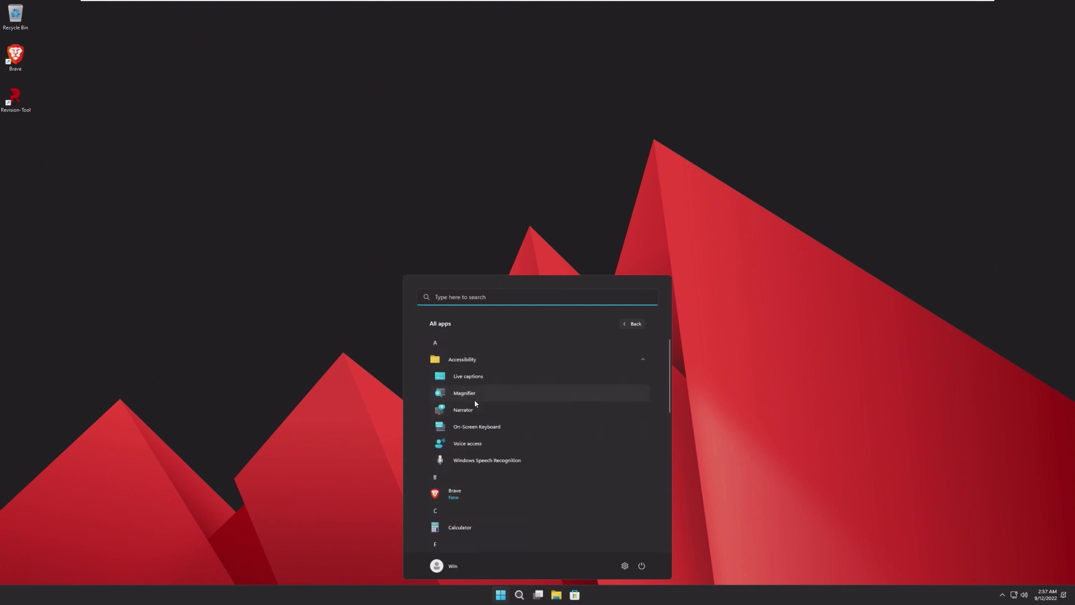
click(466, 363)
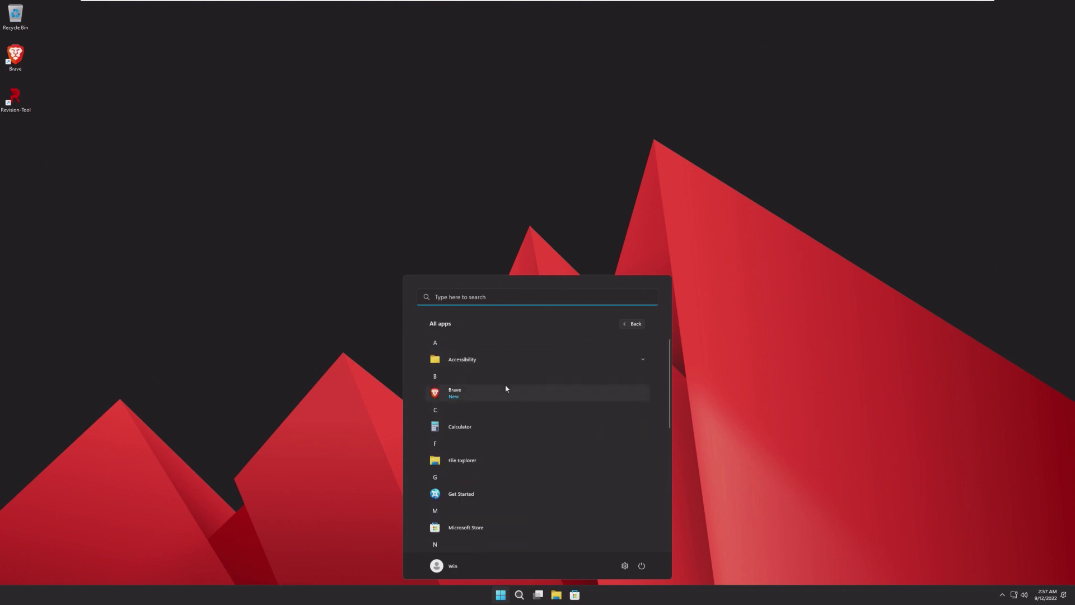
scroll(483, 412, down, 4)
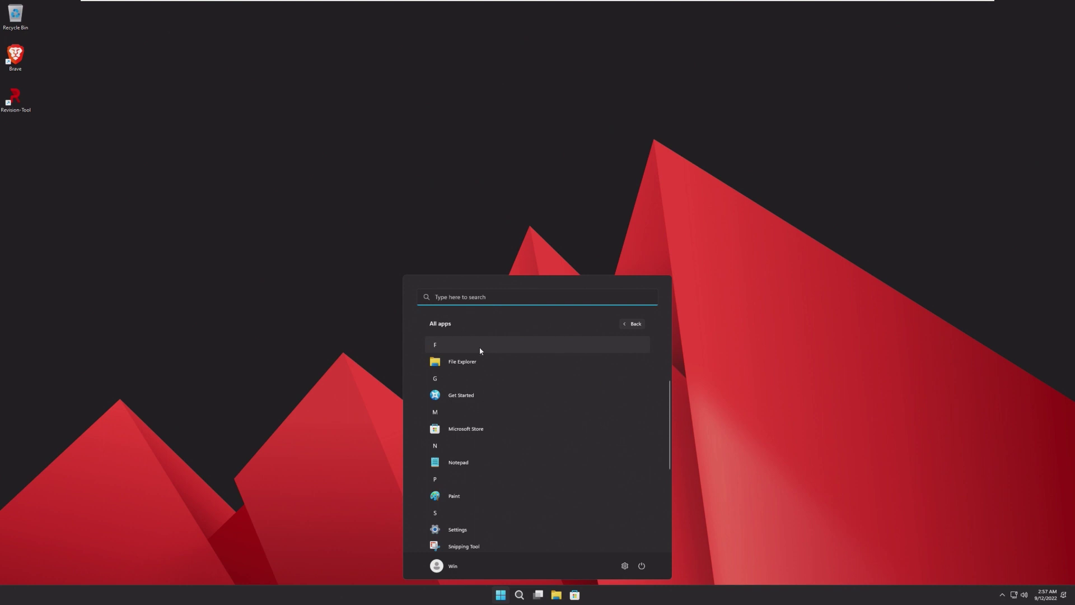
scroll(473, 396, down, 2)
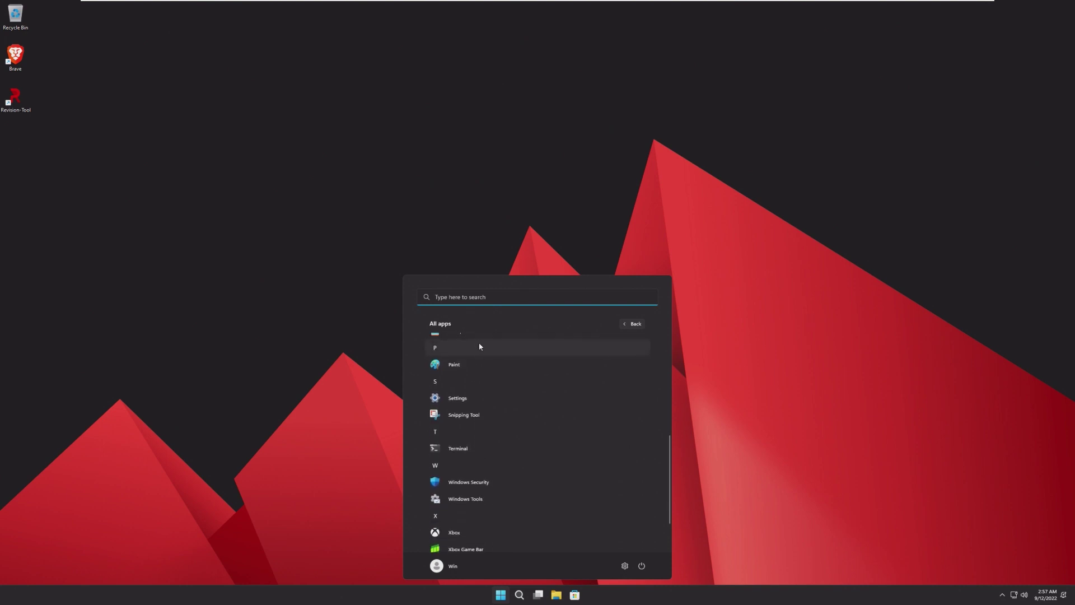
scroll(482, 412, down, 1)
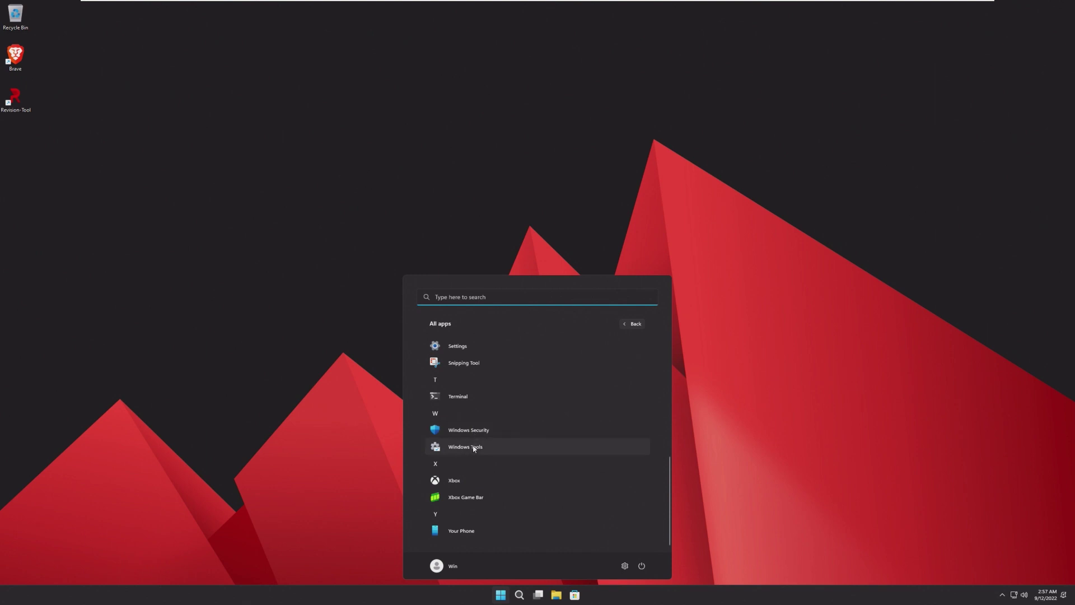
Open and close Windows Tools, then bring the Start menu back up.
click(478, 447)
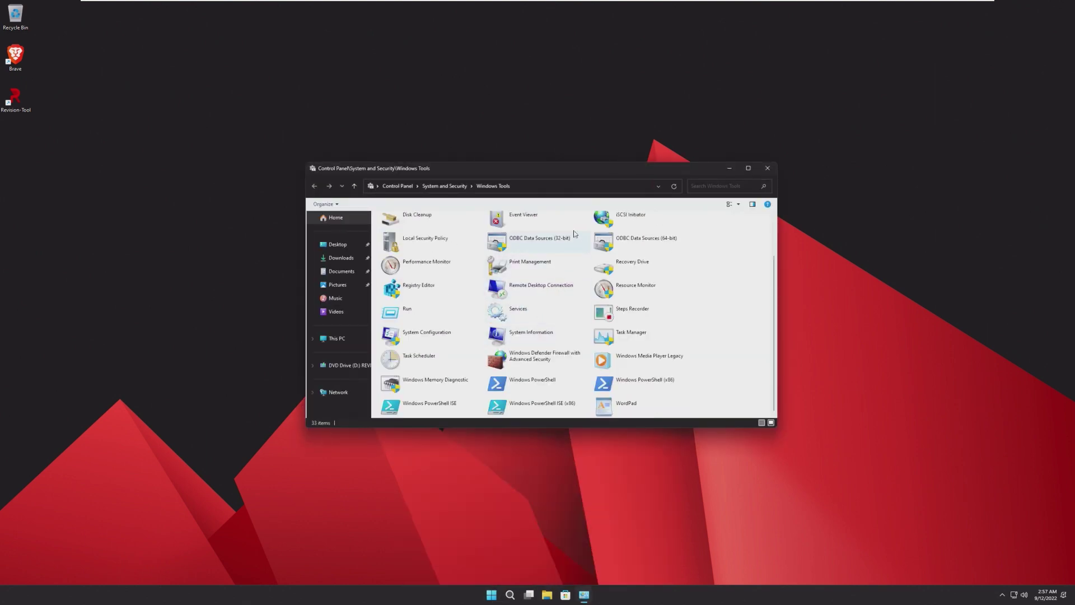
click(767, 168)
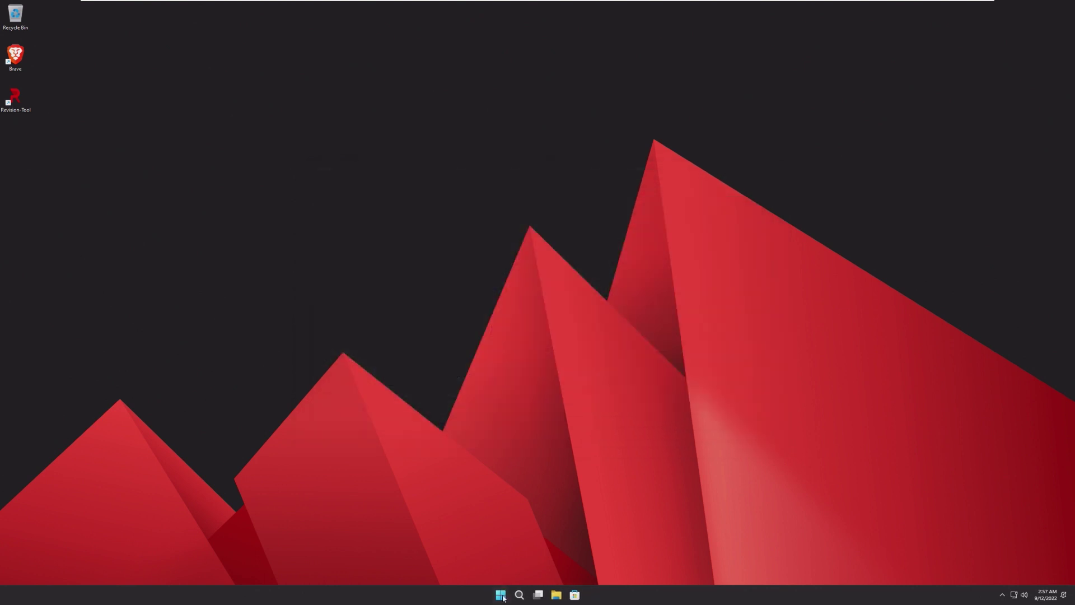
key(super)
click(340, 360)
key(super)
From Taskbar settings go to System > About, select OS build 22621.232, and close Settings.
right_click(325, 588)
click(350, 577)
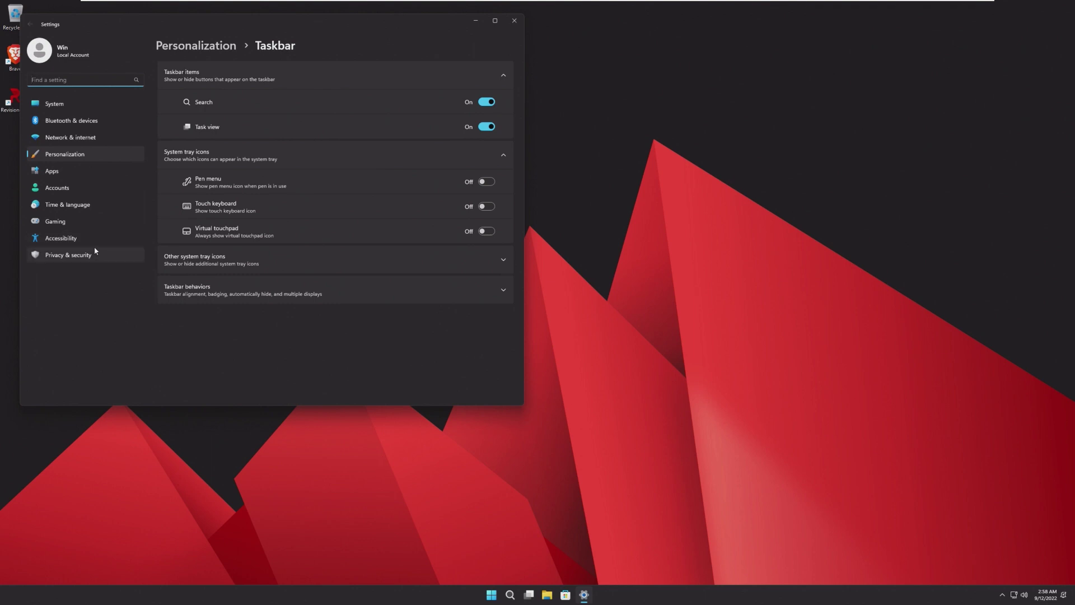
click(89, 102)
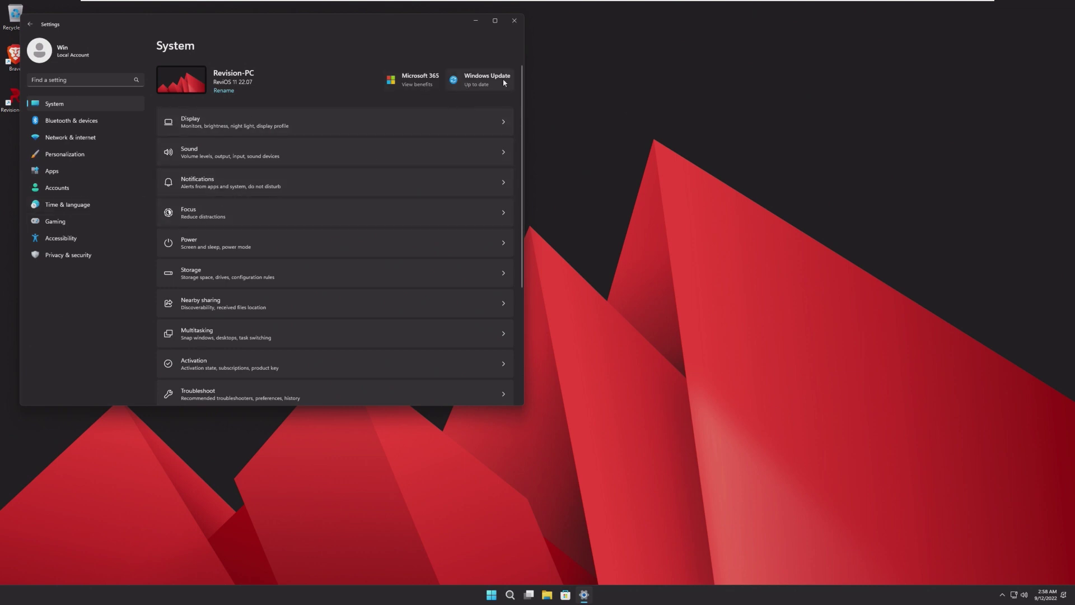
scroll(401, 307, down, 3)
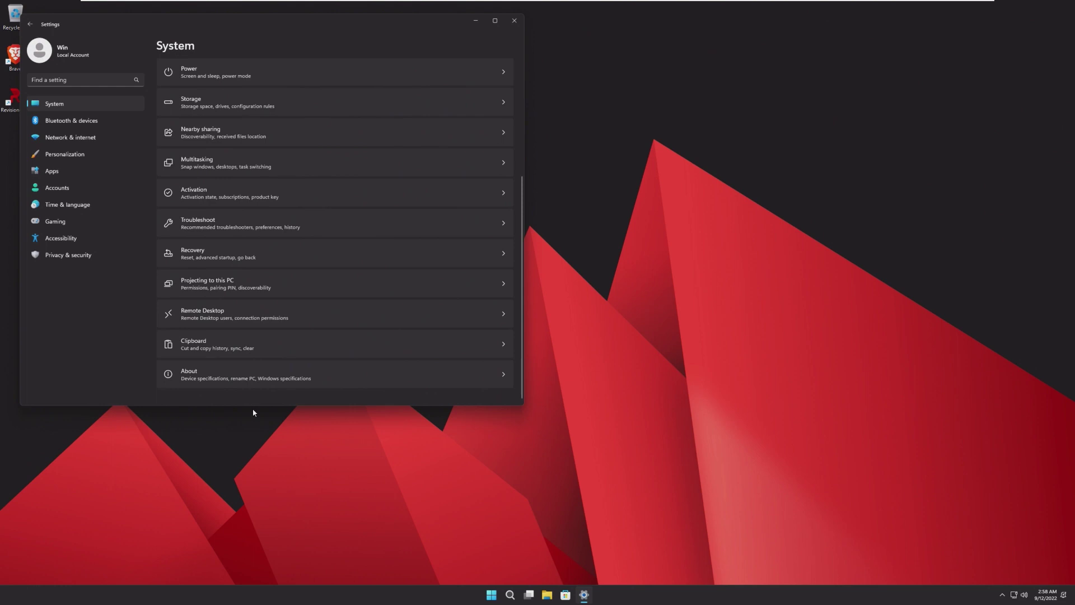
click(252, 399)
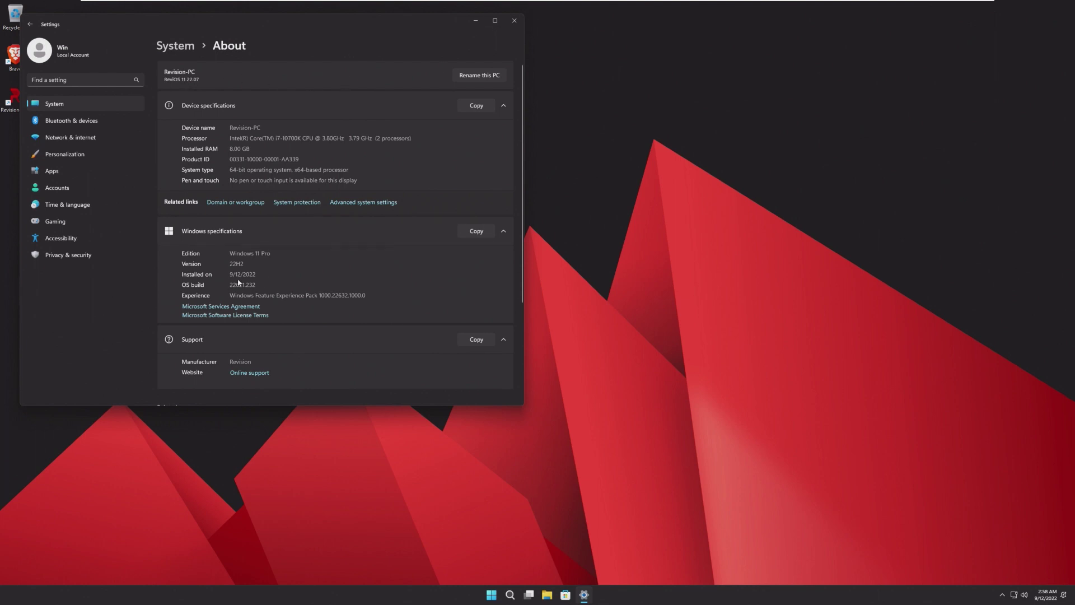
drag(257, 286, 224, 286)
click(514, 21)
Bring up the desktop menu and the Start menu's All apps list.
right_click(532, 398)
mouse_move(546, 458)
key(super)
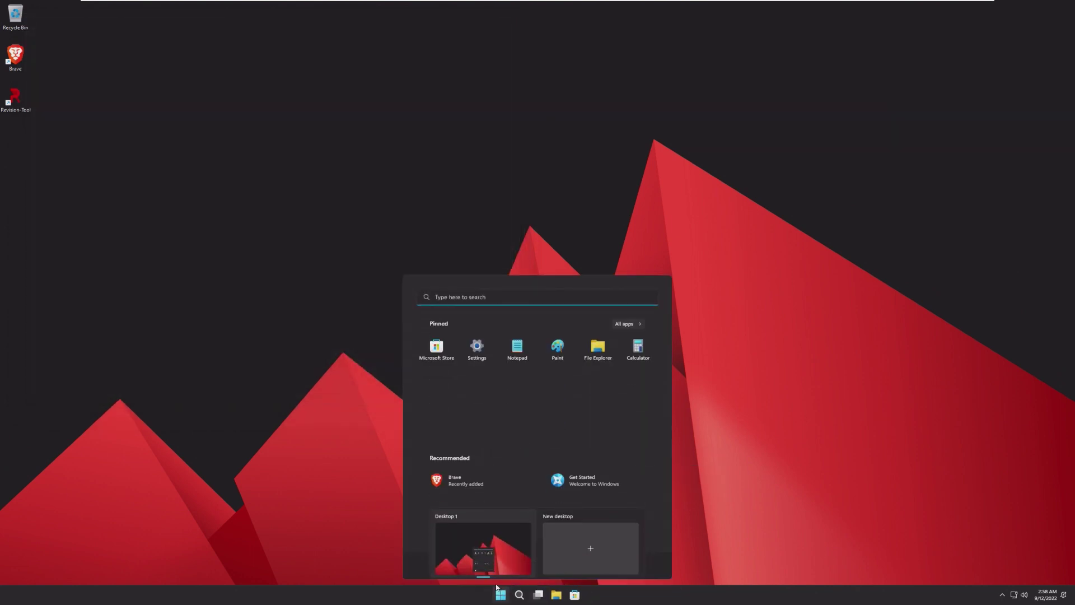
click(627, 323)
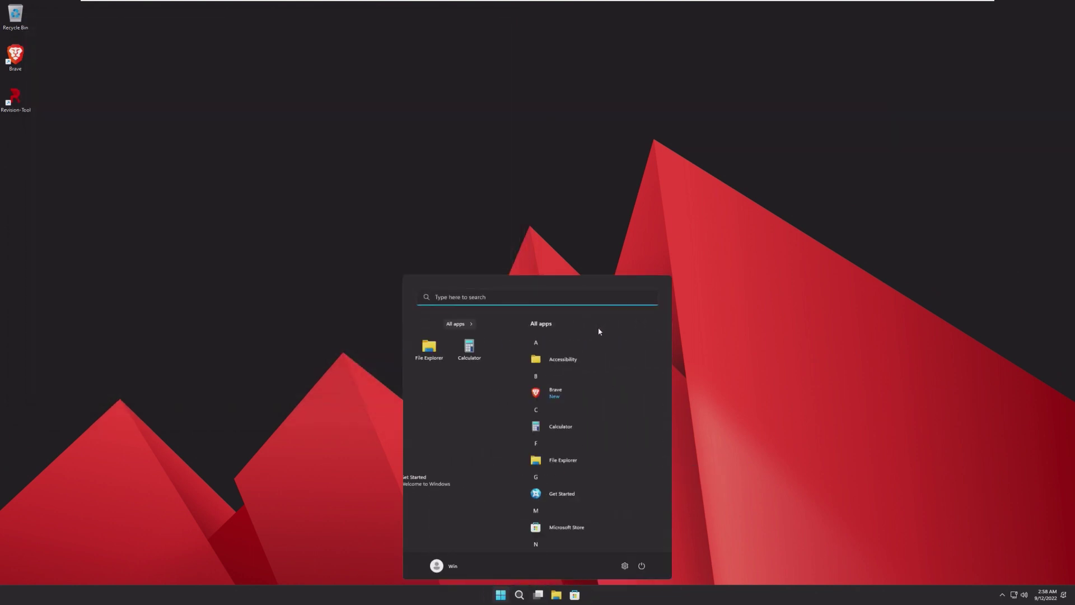
In Personalize, try the Windows light and purple themes, settling on the light theme.
right_click(367, 368)
click(403, 449)
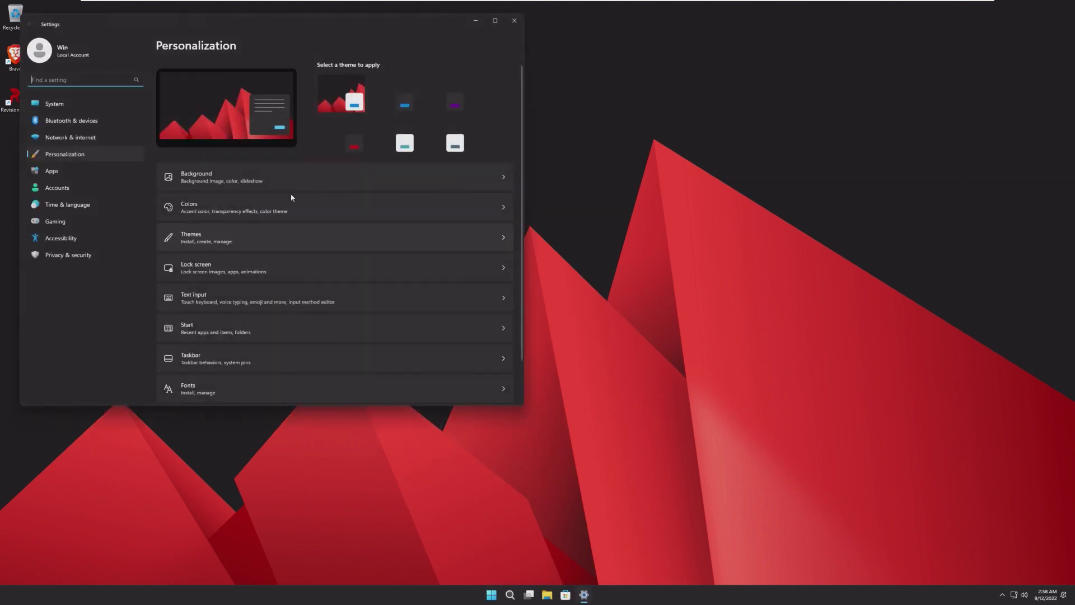
click(392, 103)
click(439, 91)
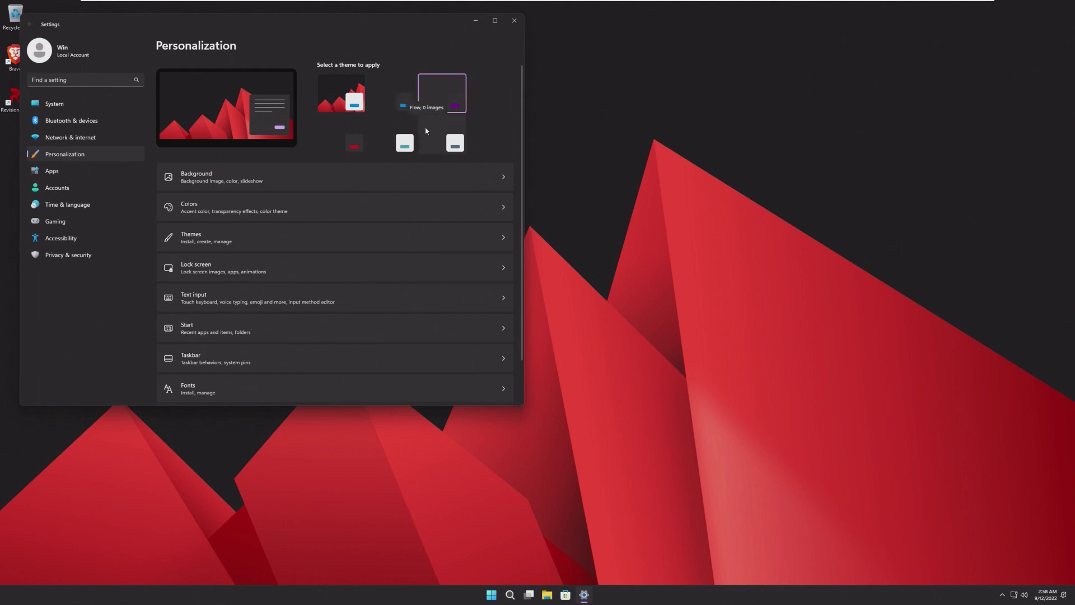
click(405, 144)
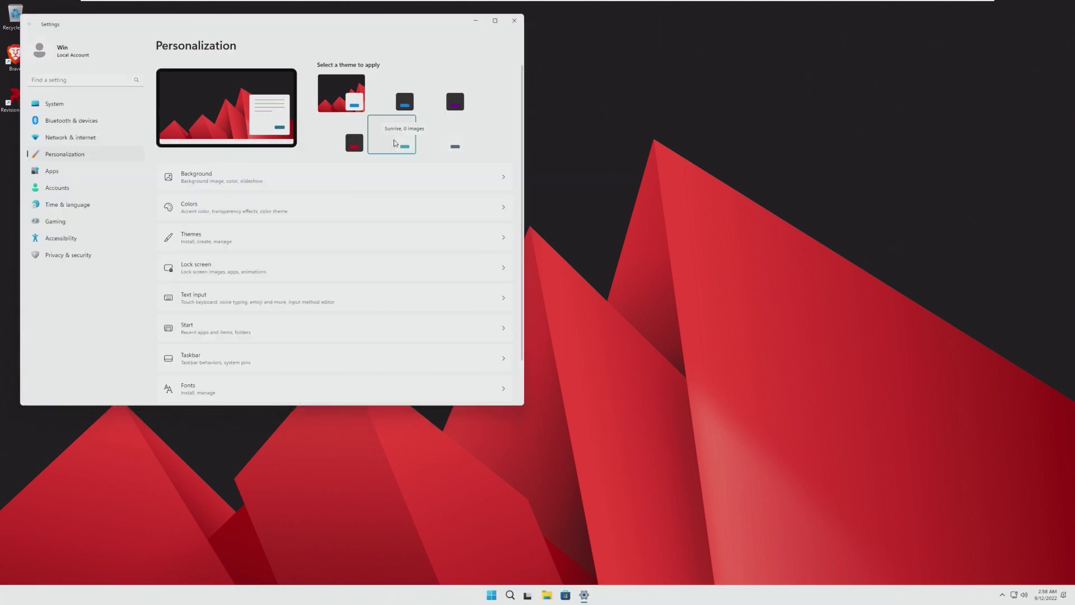
Set the recent red image as the background, close Settings, and launch File Explorer.
click(281, 179)
click(205, 210)
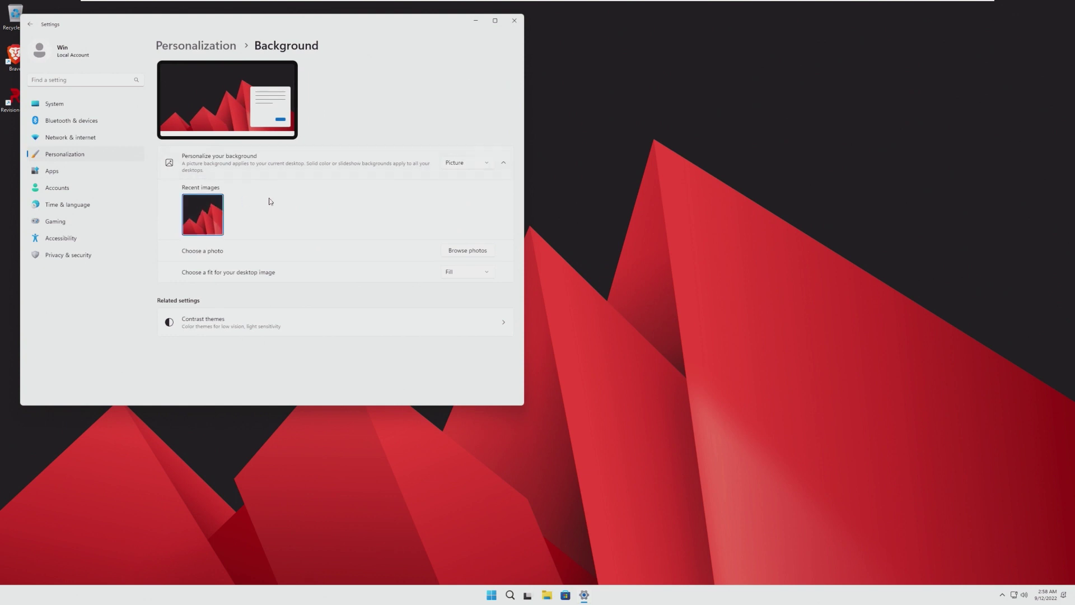
click(514, 21)
click(500, 595)
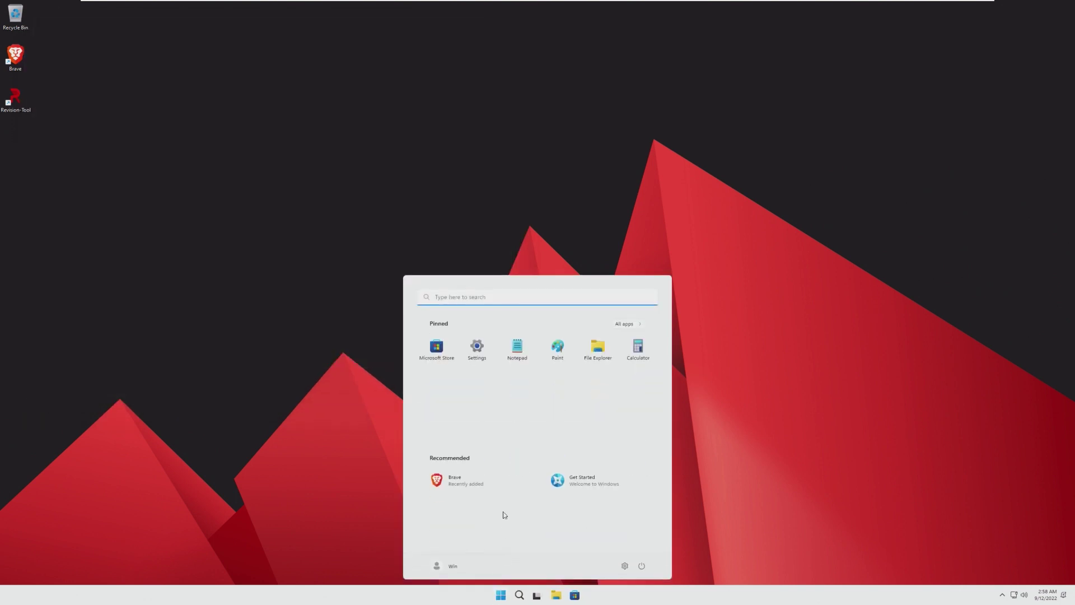
click(587, 361)
drag(402, 163, 402, 2)
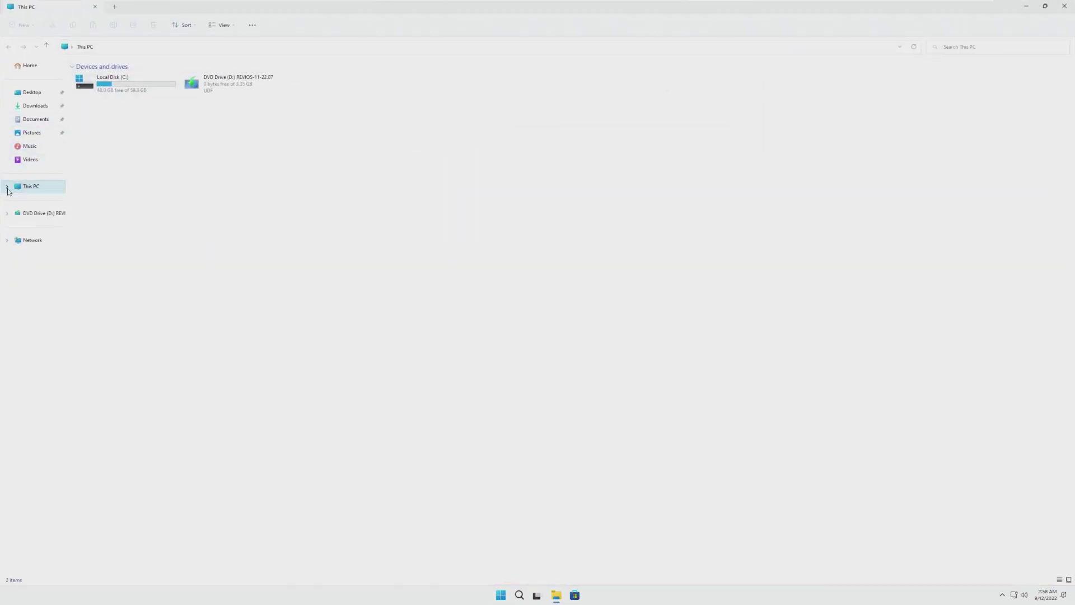
click(32, 92)
click(39, 213)
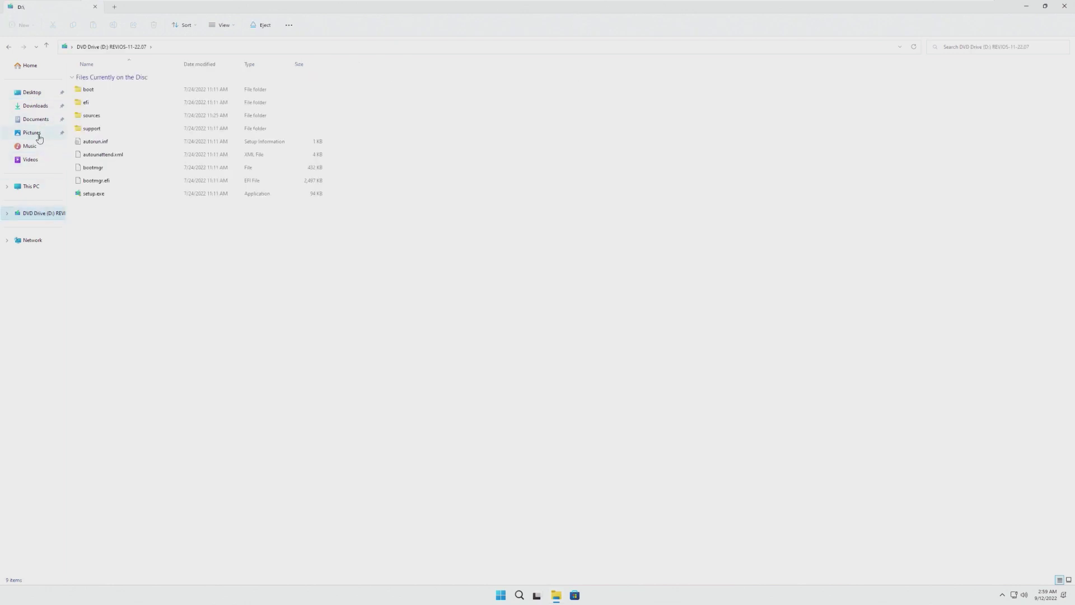
click(32, 187)
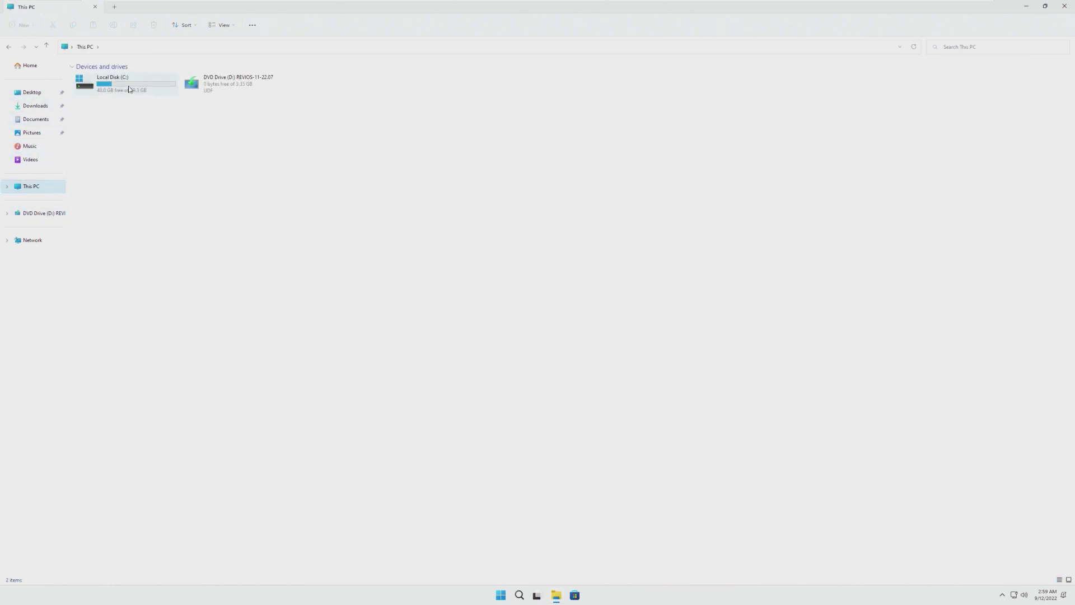
click(105, 93)
drag(300, 9, 377, 120)
drag(243, 120, 240, 119)
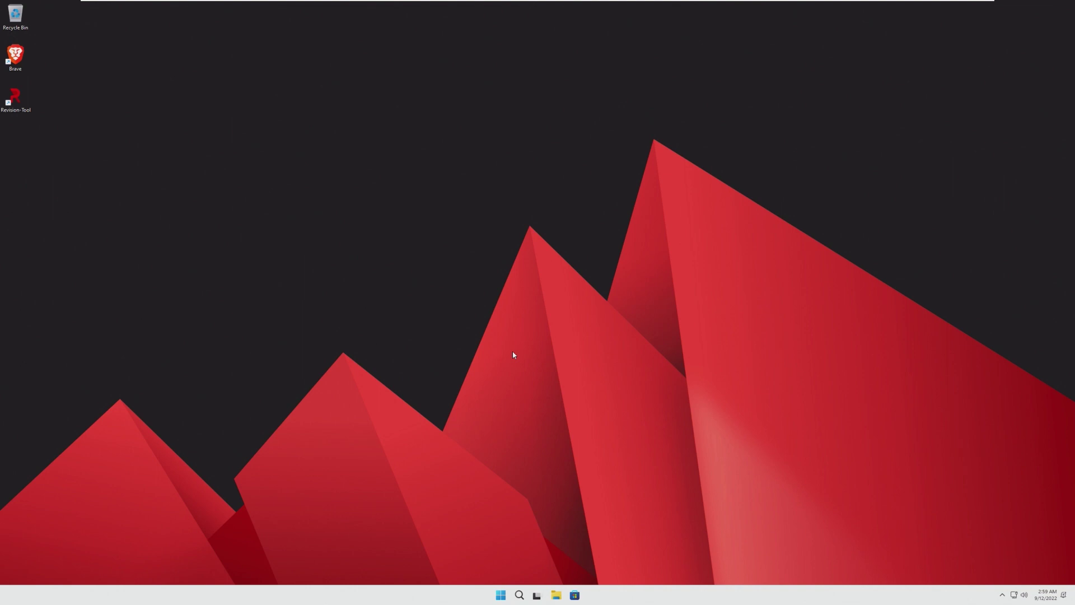
Open File Explorer from Start, maximize and restore it, then close it.
click(502, 594)
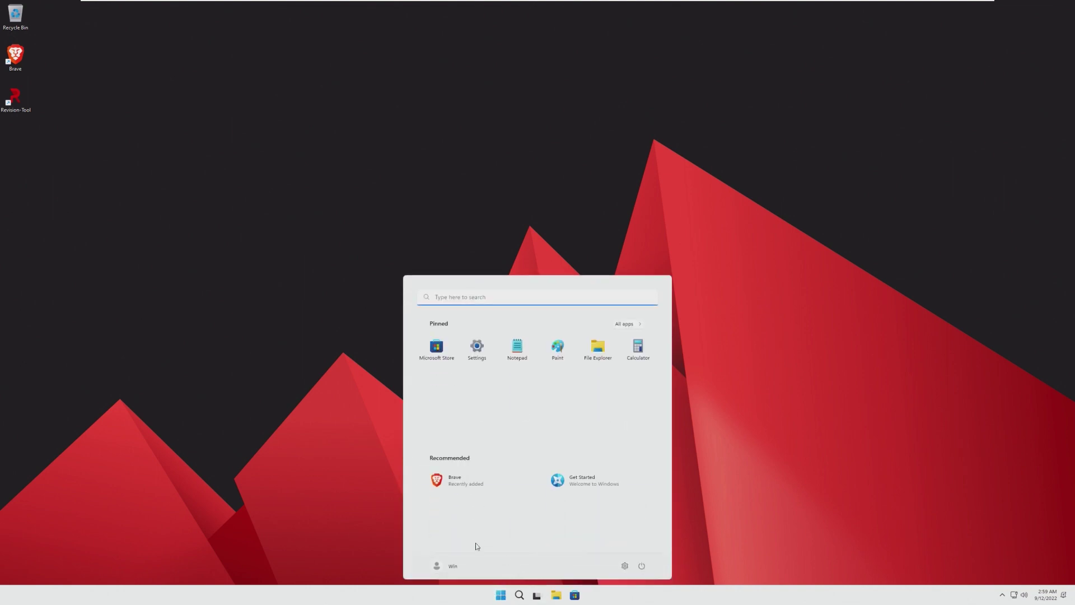
click(598, 347)
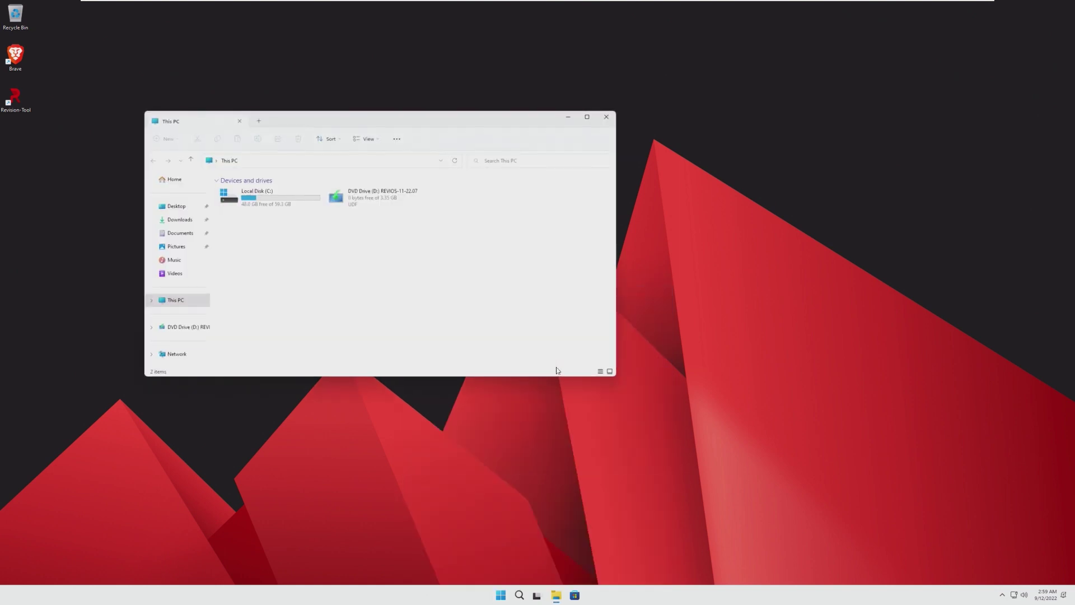
double_click(574, 131)
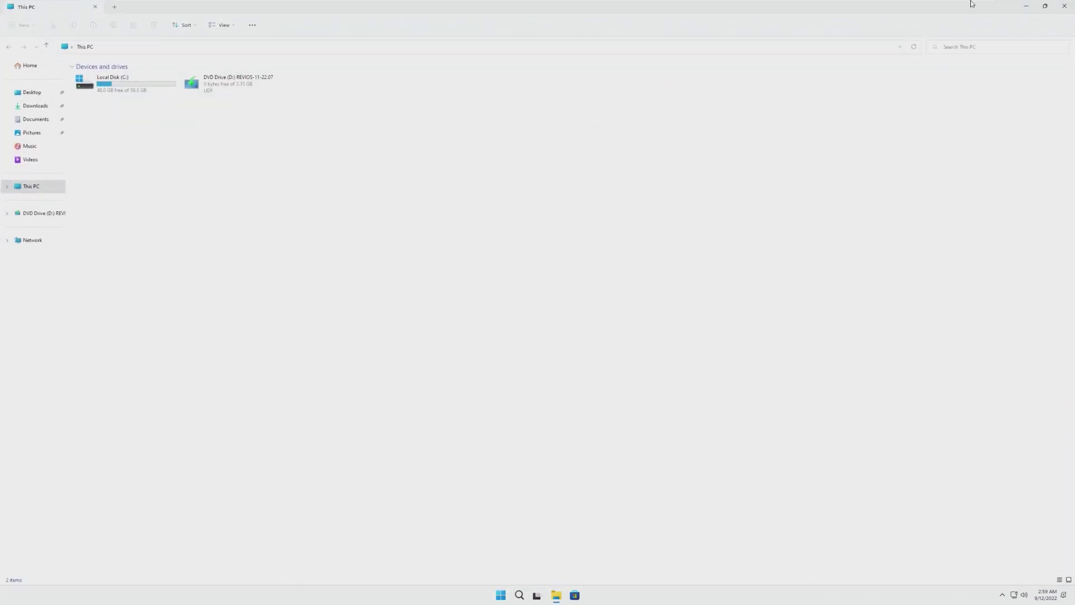
drag(976, 7, 719, 122)
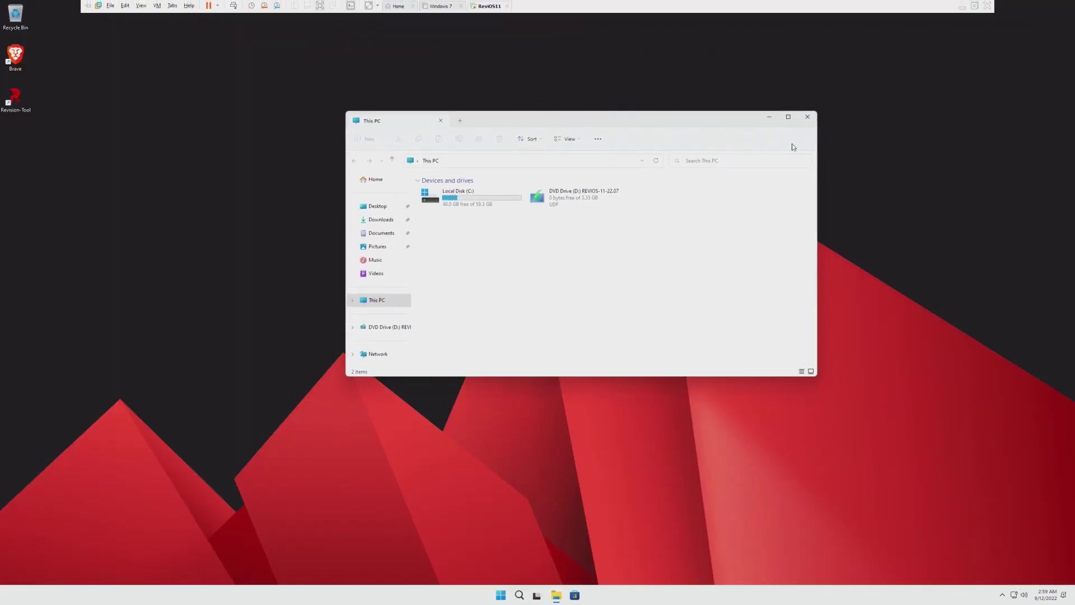
click(807, 115)
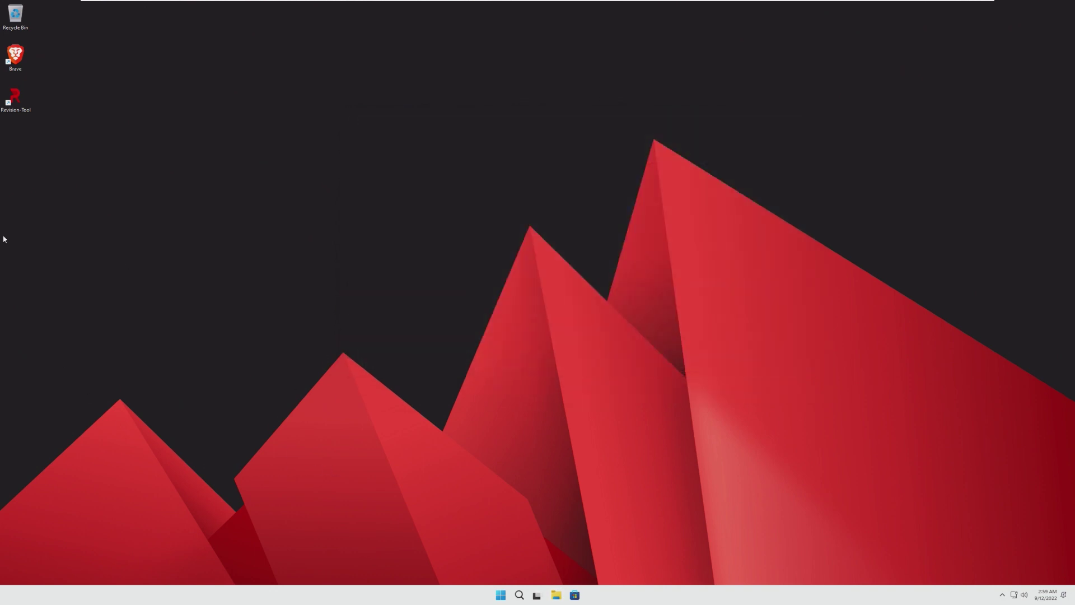
Open Recycle Bin, view the DVD drive, try Network, dismiss the discovery error, and close it.
double_click(15, 15)
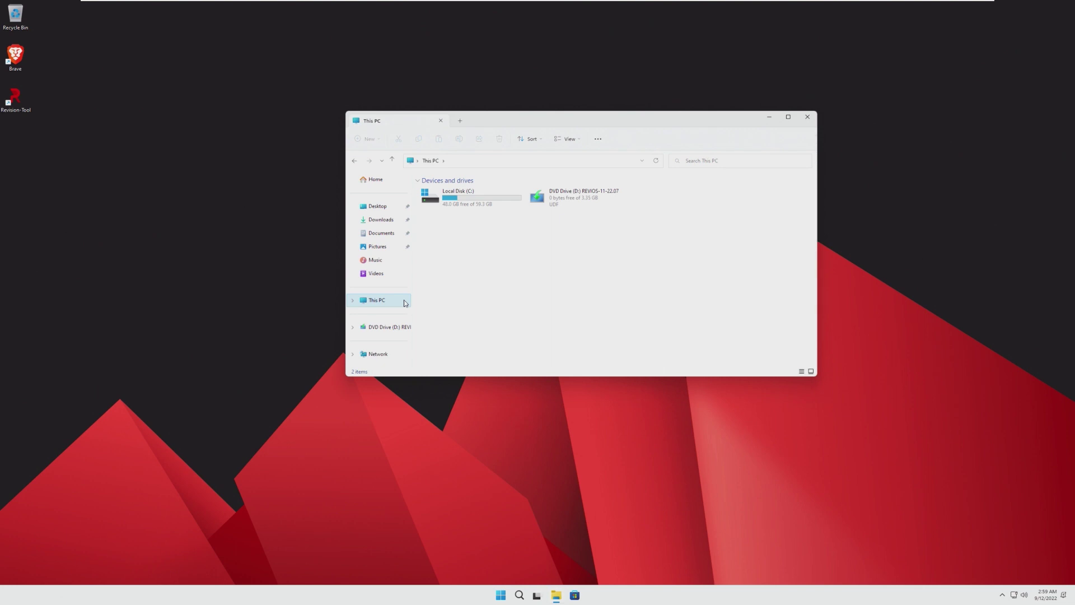
click(382, 327)
click(374, 354)
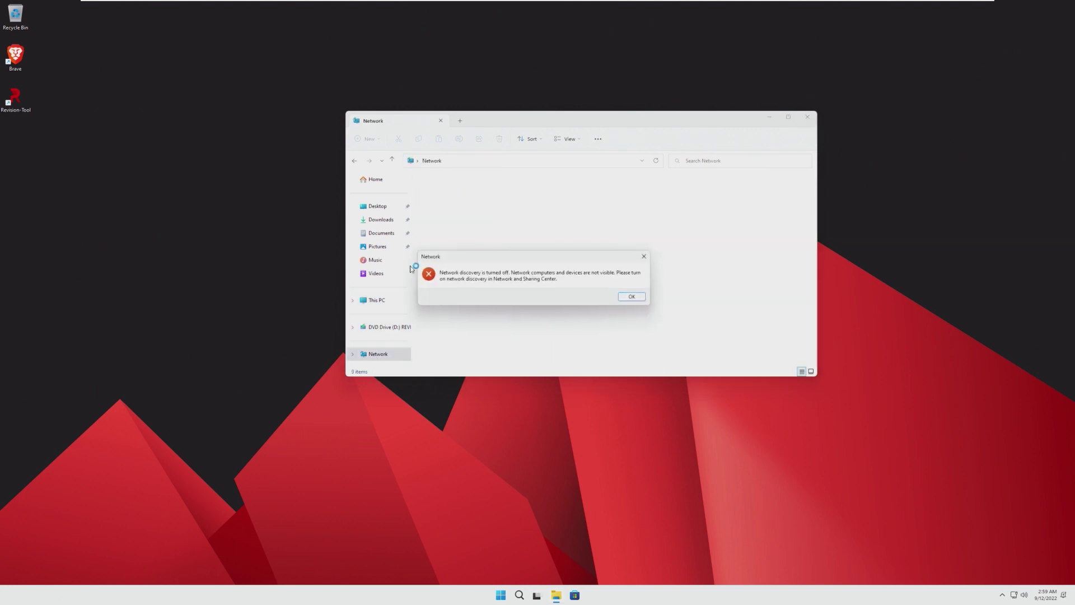
click(631, 296)
click(807, 116)
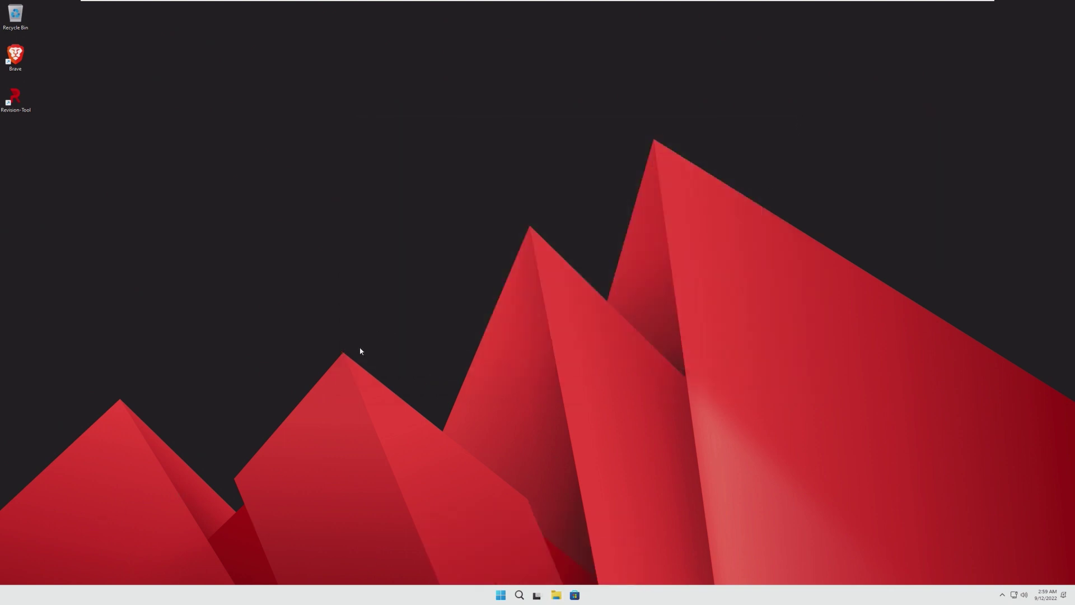
Create a desktop folder with the default name 'New folder' and drop it on the Recycle Bin.
right_click(324, 255)
mouse_move(377, 315)
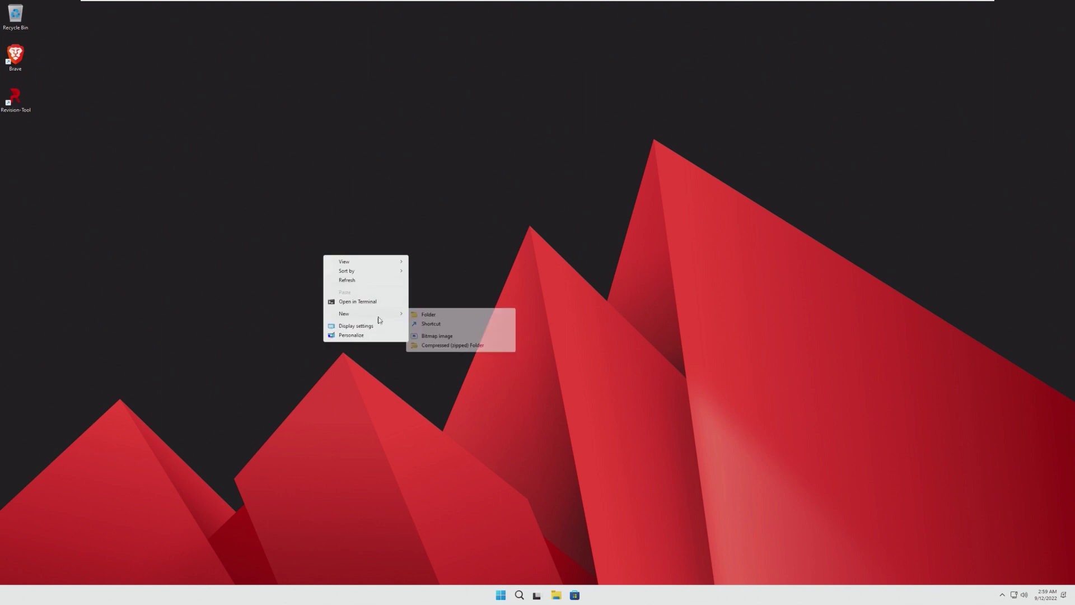
click(452, 317)
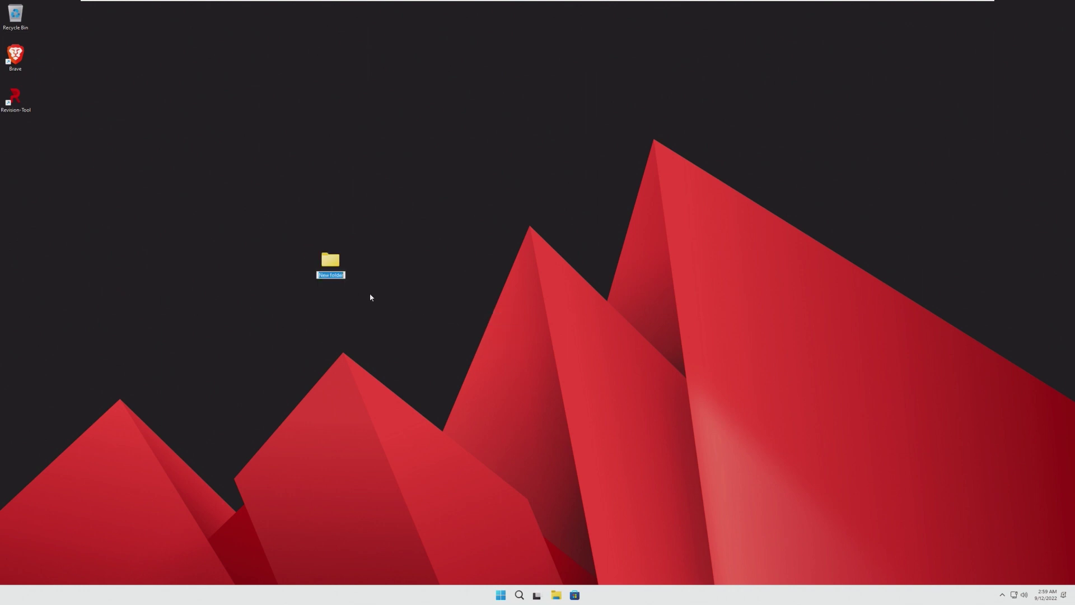
click(322, 279)
drag(321, 279, 16, 20)
drag(345, 157, 605, 602)
Launch Settings from the Start menu's All apps list, view the Accounts page, then close Settings.
click(500, 595)
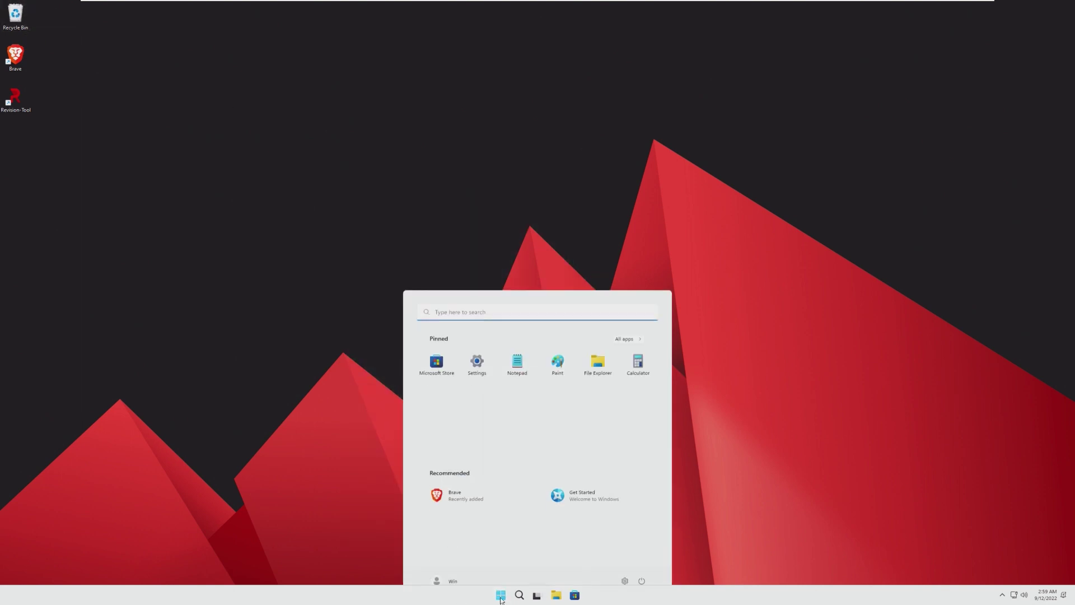
click(334, 466)
click(501, 594)
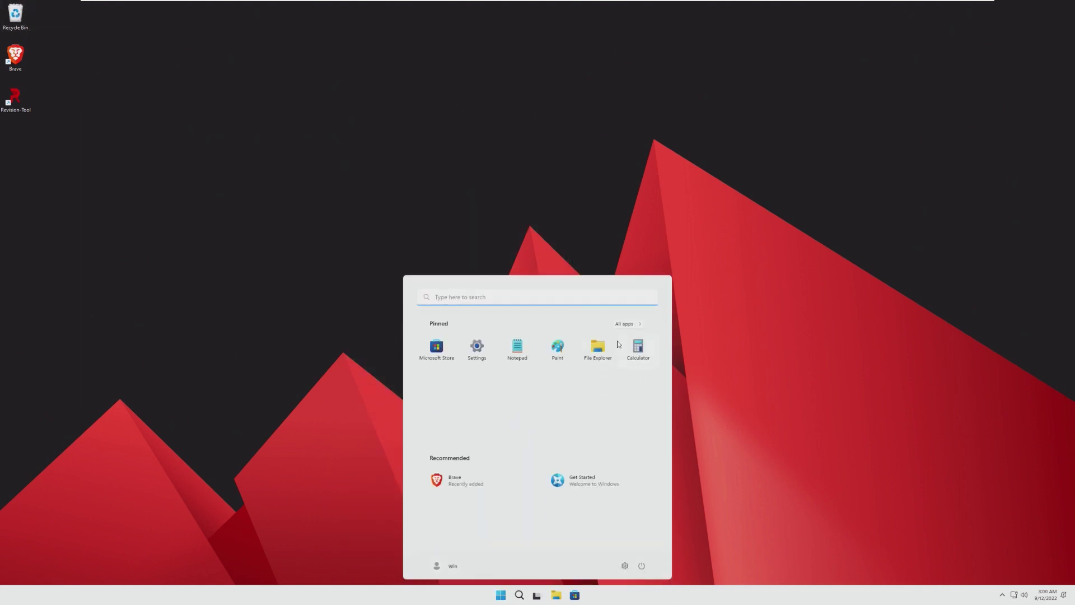
click(626, 324)
scroll(478, 451, down, 5)
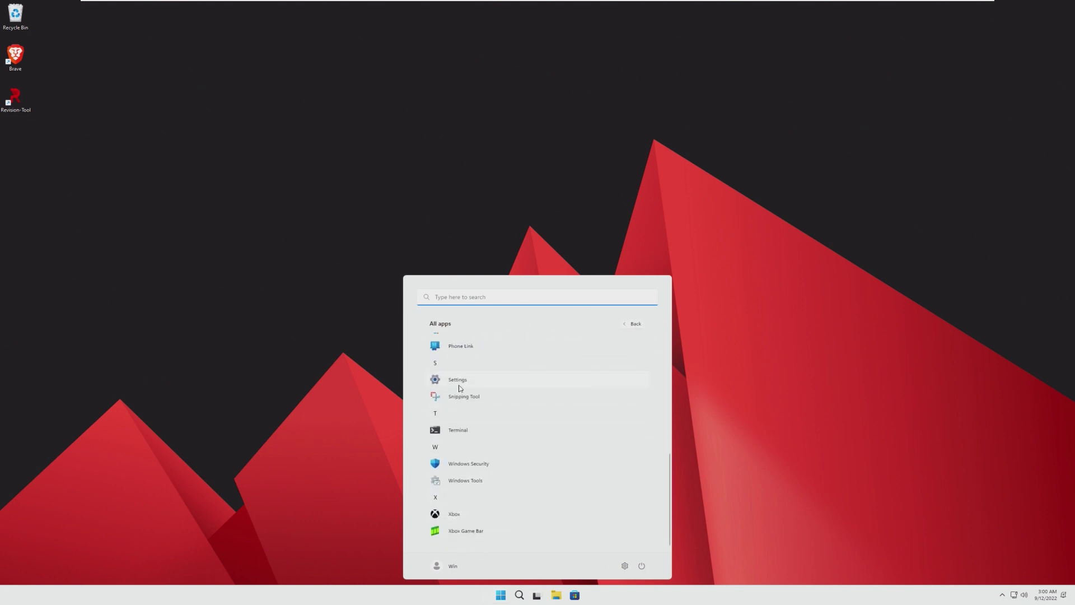
click(448, 383)
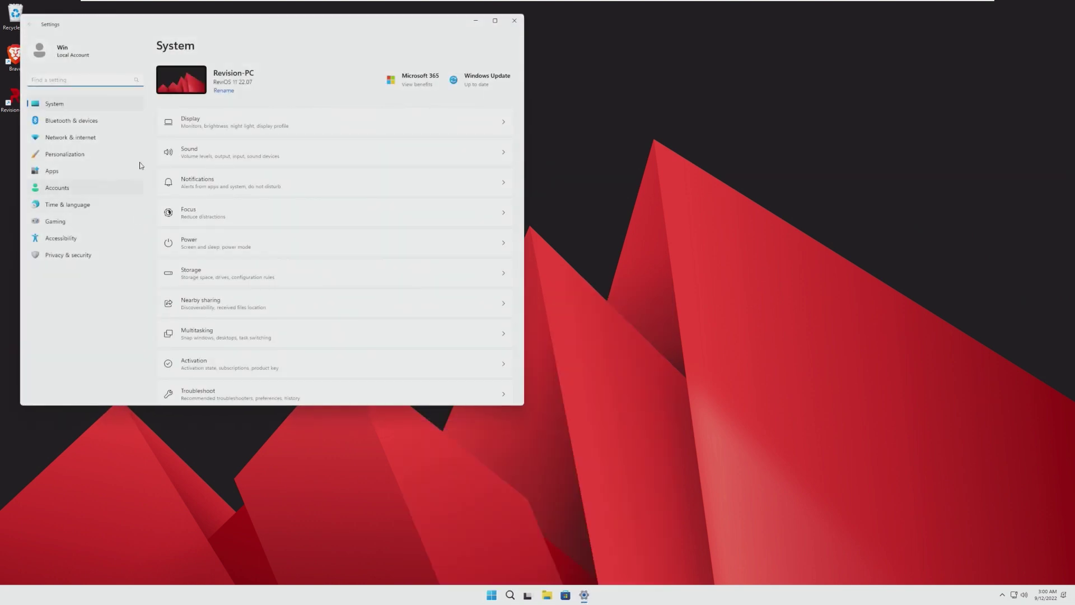
click(55, 55)
click(514, 20)
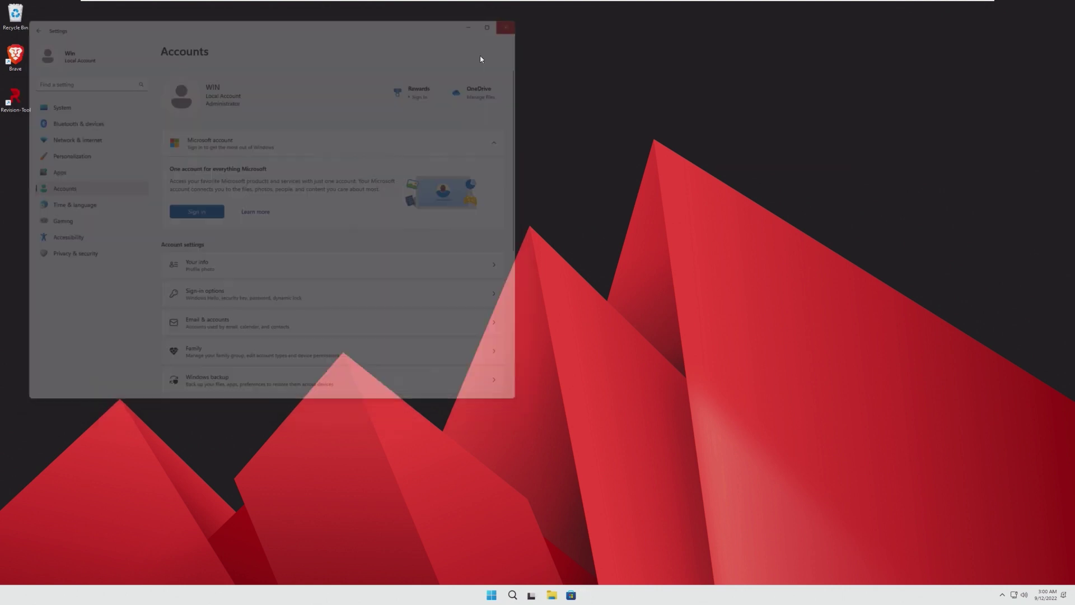